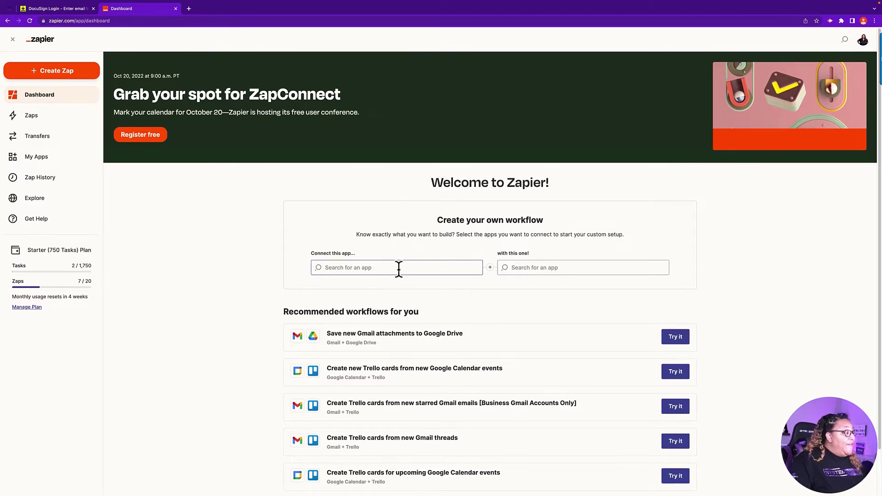
# Step: Search for and choose DocuSign as the first app, correcting the misspelled 'docusing'
pyautogui.click(399, 270)
pyautogui.write('docusing')
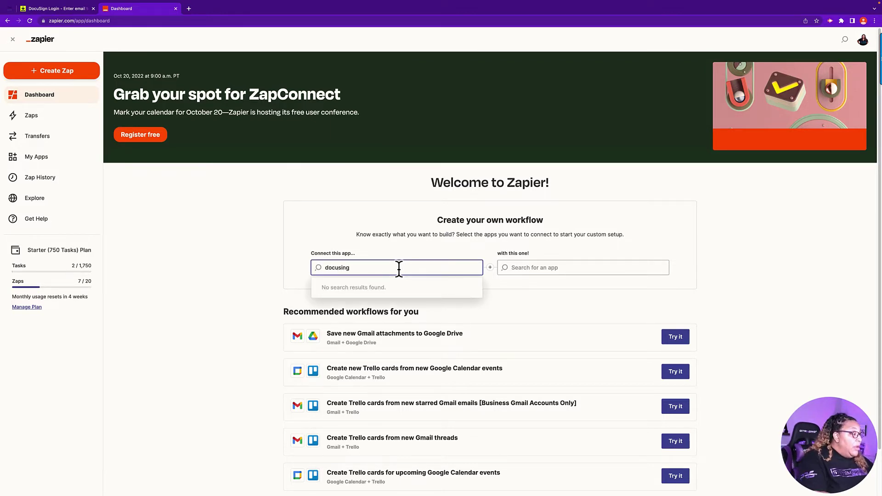
pyautogui.press('BackSpace')
pyautogui.press('BackSpace')
pyautogui.write('gn')
pyautogui.click(350, 288)
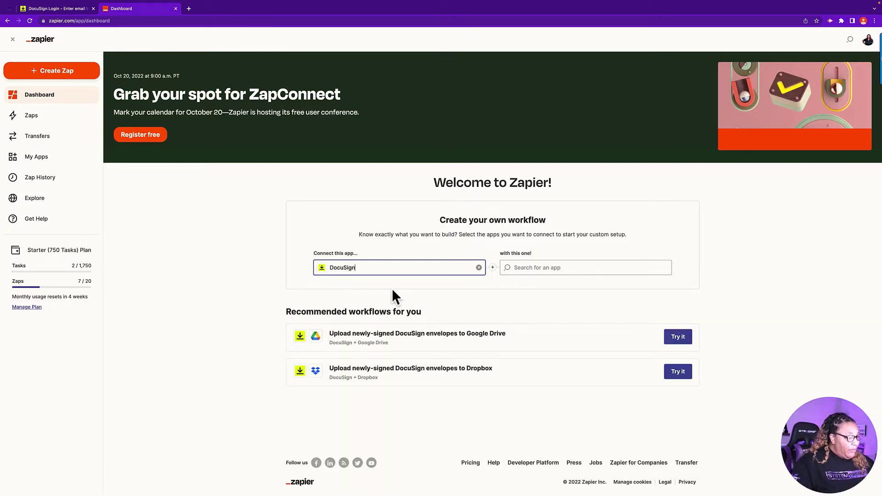
# Step: Search 'leadco' and choose LeadConnector as the second app
pyautogui.click(555, 267)
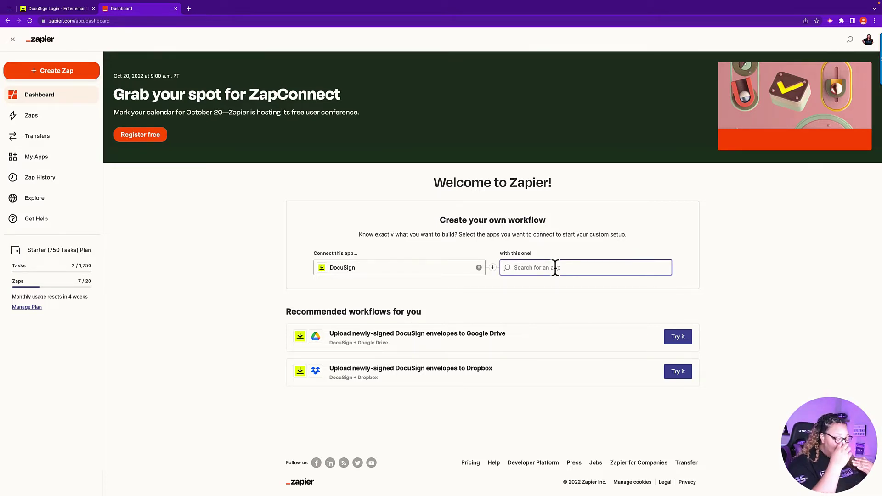
pyautogui.write('lead')
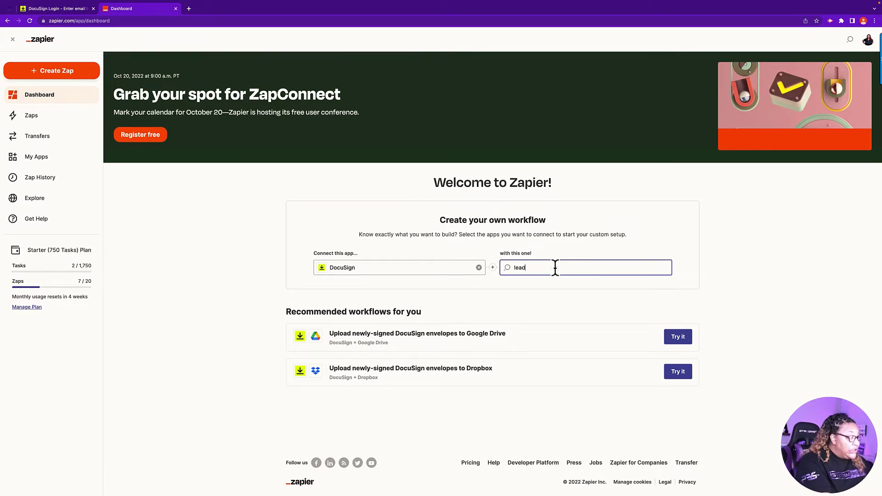
pyautogui.write('co')
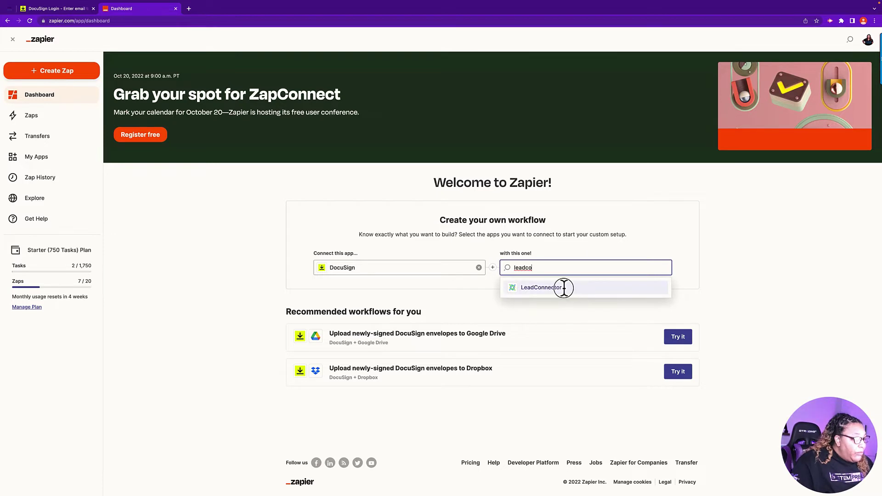
pyautogui.click(564, 288)
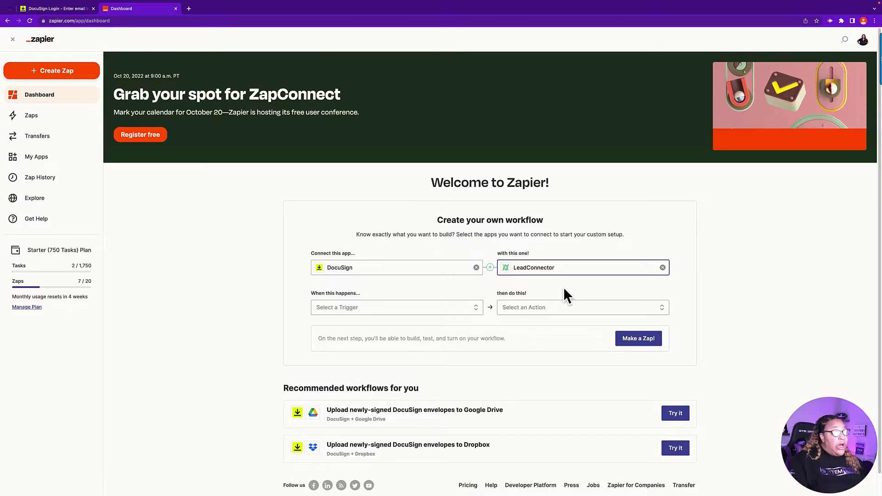
# Step: Choose 'Envelope Sent or Completed' as the DocuSign trigger, leaving the LeadConnector action unset
pyautogui.click(475, 312)
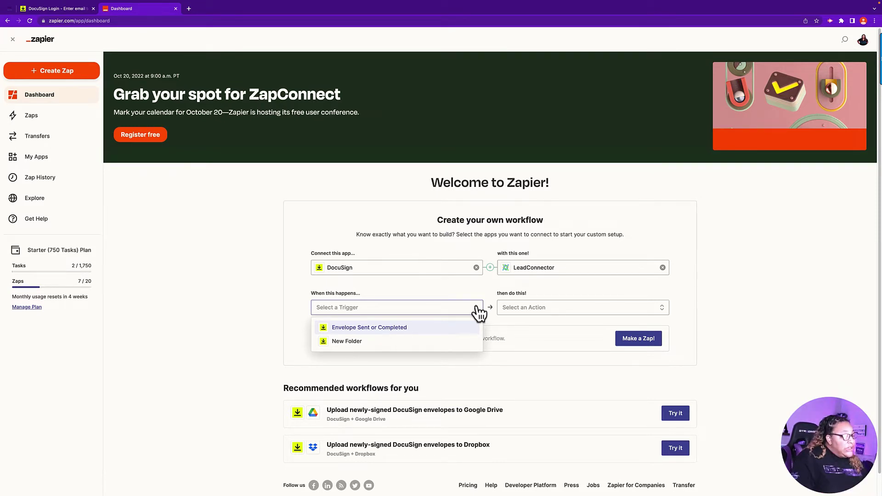
pyautogui.click(368, 327)
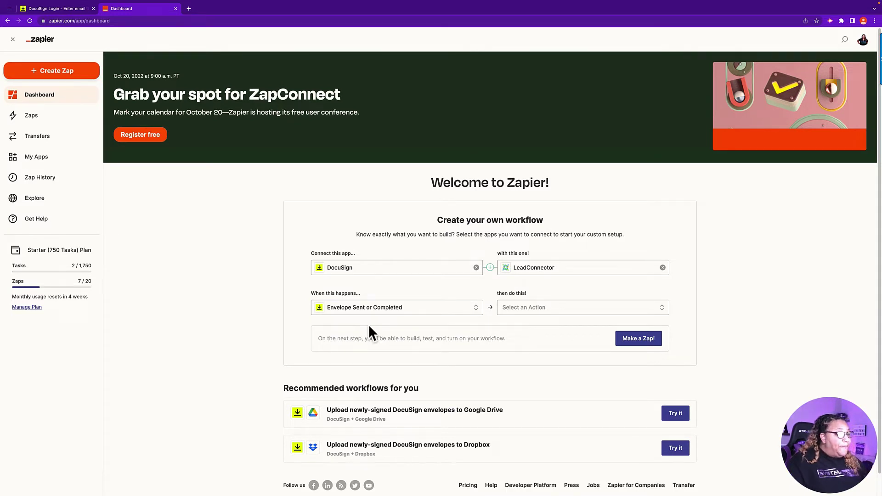
pyautogui.click(542, 308)
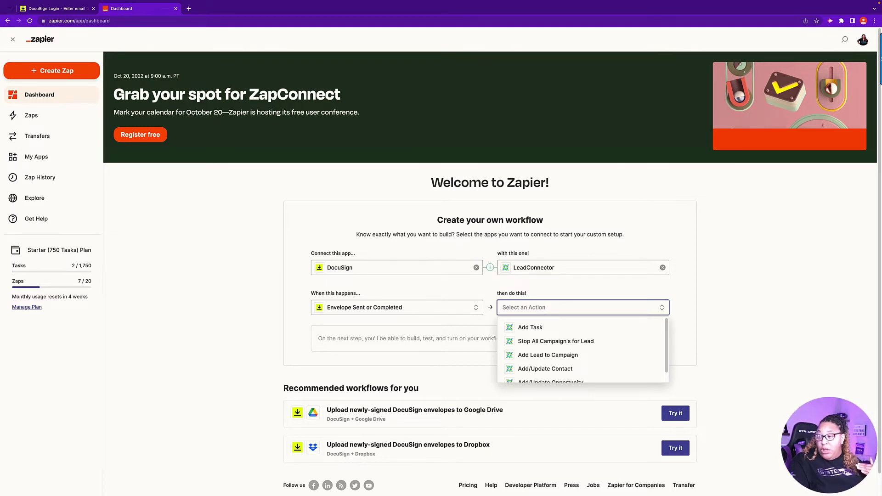
pyautogui.press('Escape')
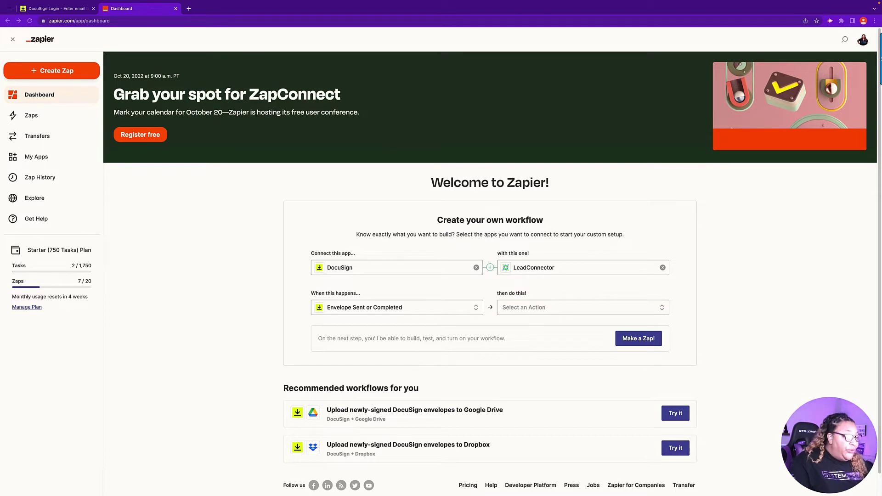
# Step: Pick 'Add Lead to Campaign' from the LeadConnector action list
pyautogui.click(602, 306)
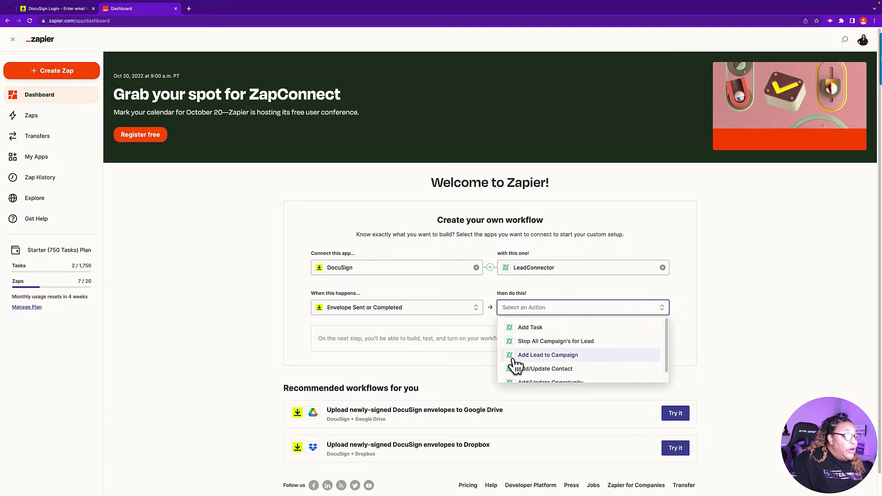
pyautogui.click(534, 356)
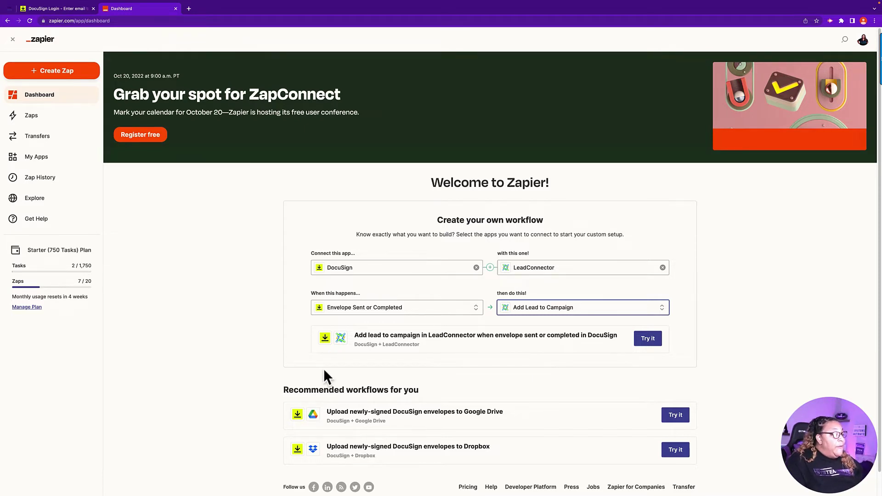
# Step: Try the suggested DocuSign-to-LeadConnector workflow and start the guided zap setup
pyautogui.click(647, 340)
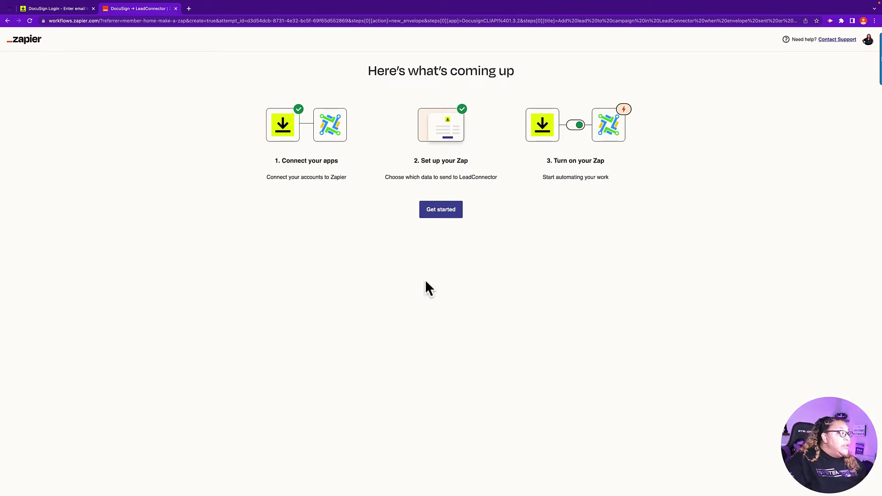
pyautogui.click(426, 211)
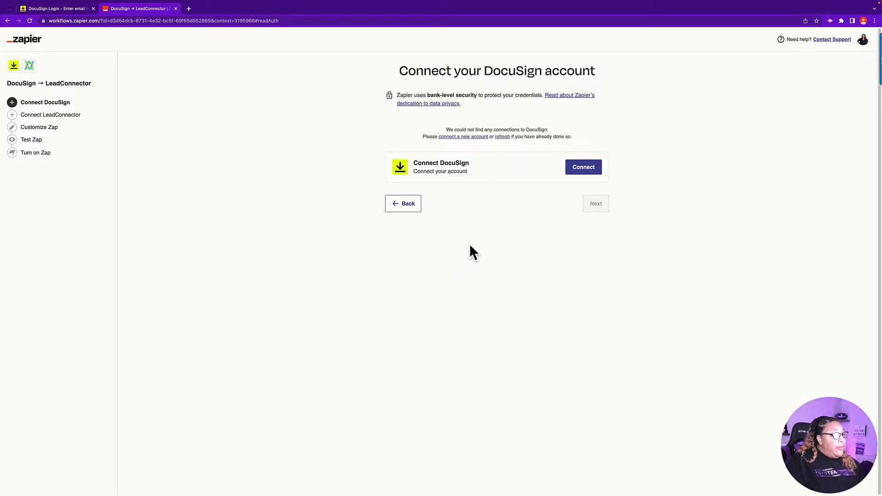
# Step: Log in to DocuSign with the saved e-mail and account password, then allow Zapier access
pyautogui.click(591, 166)
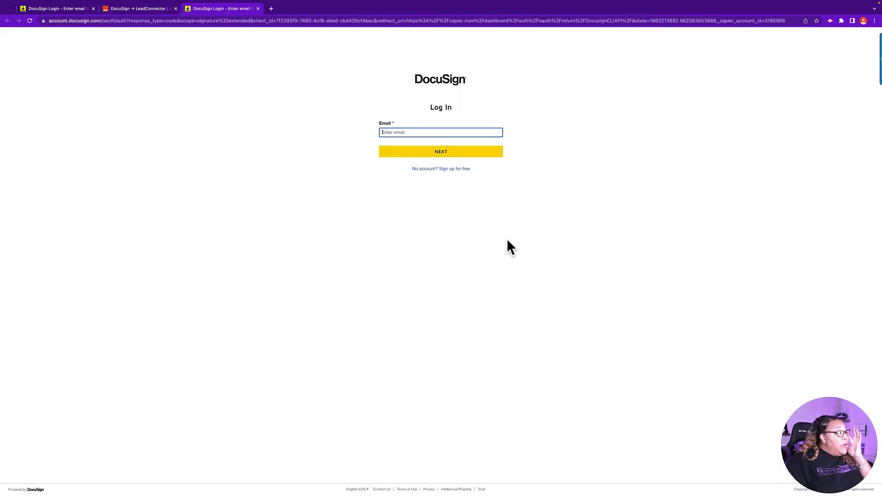
pyautogui.write('sm')
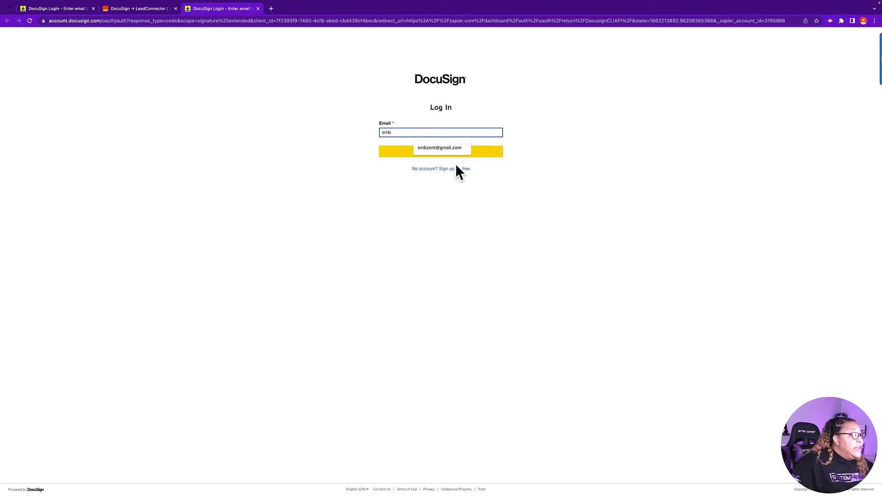
pyautogui.write('b')
pyautogui.click(451, 147)
pyautogui.click(449, 153)
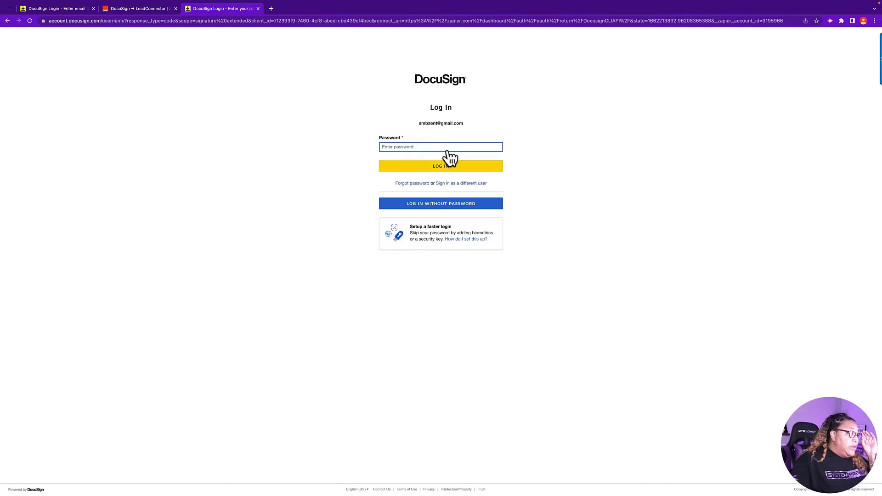
pyautogui.write('••••••••')
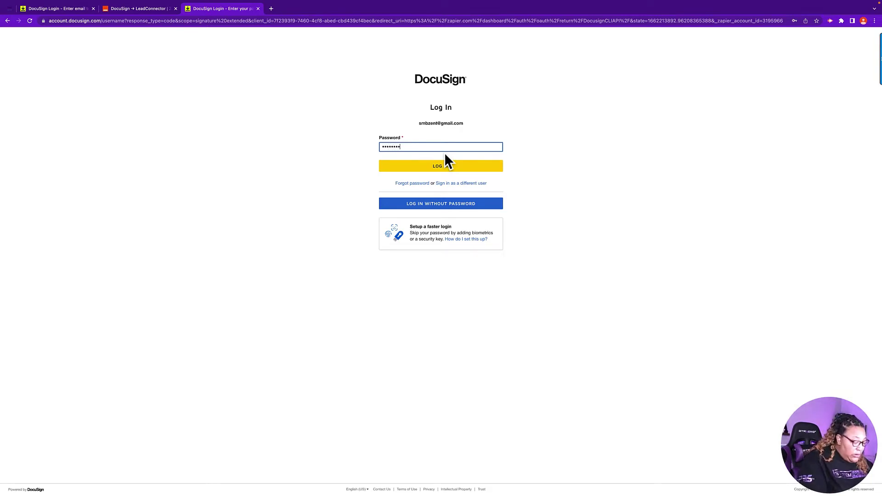
pyautogui.write('•')
pyautogui.click(441, 165)
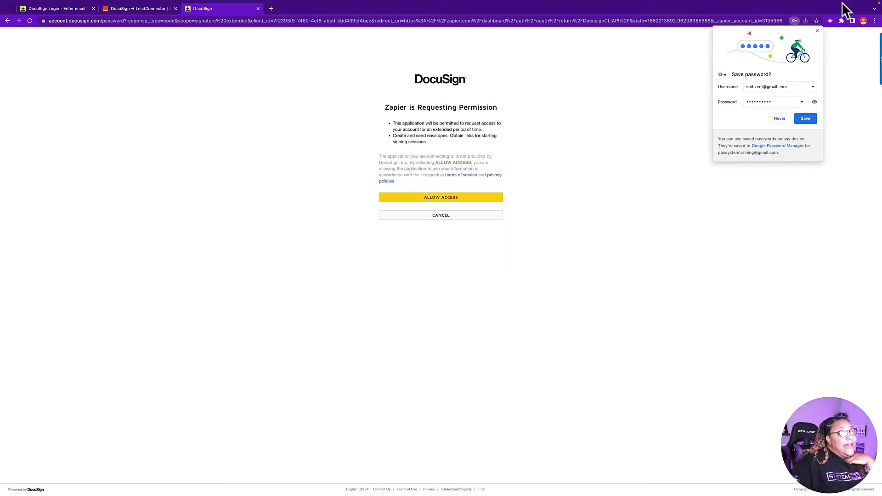
pyautogui.click(816, 32)
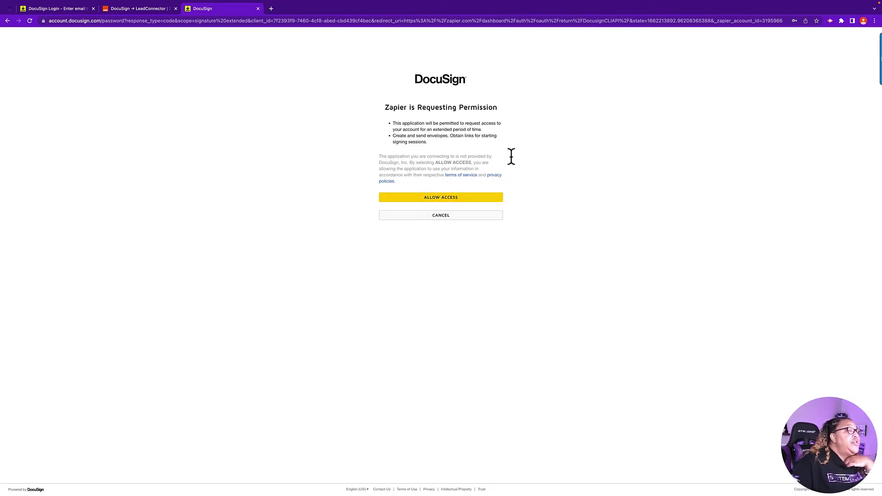
pyautogui.click(453, 198)
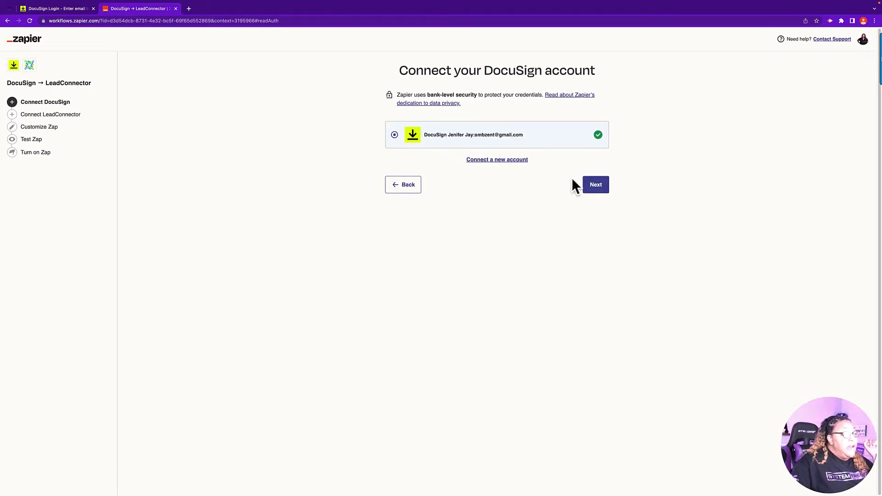
# Step: Keep the connected DocuSign account and set the trigger's envelope status to Completed
pyautogui.click(592, 188)
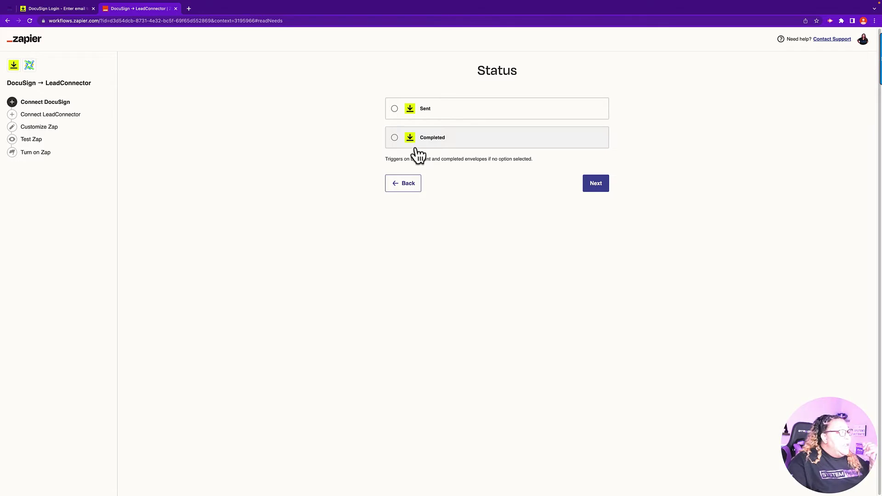
pyautogui.click(395, 138)
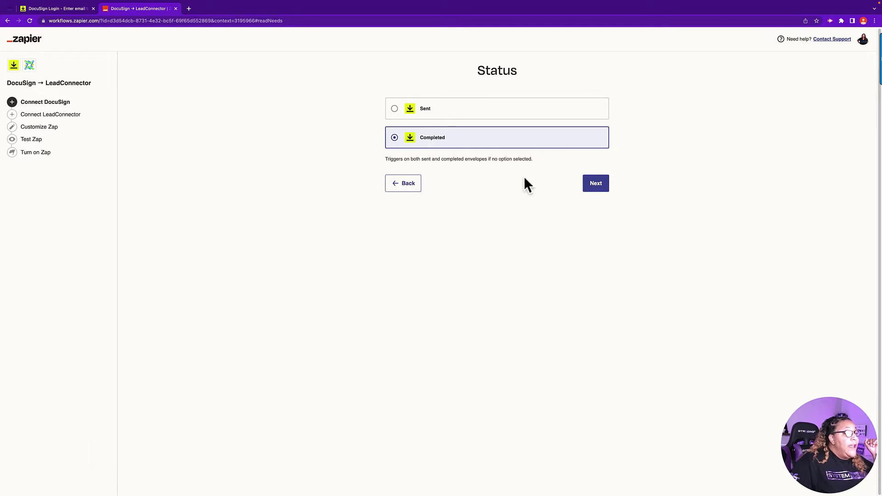
pyautogui.click(597, 186)
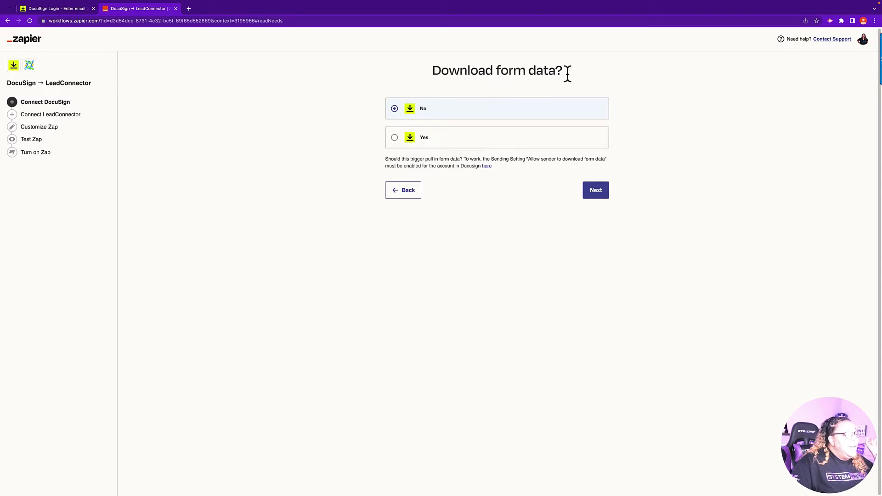
# Step: Answer Yes to 'Download form data?' and continue to the LeadConnector account step
pyautogui.click(395, 137)
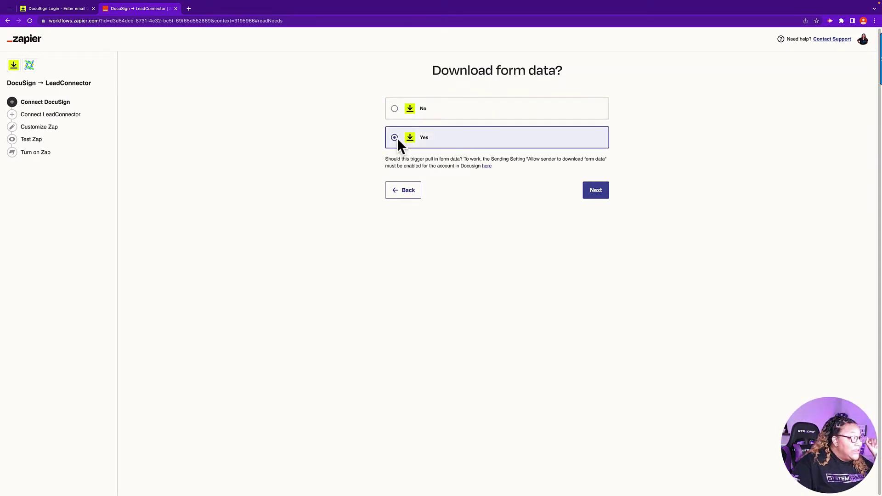
pyautogui.click(599, 194)
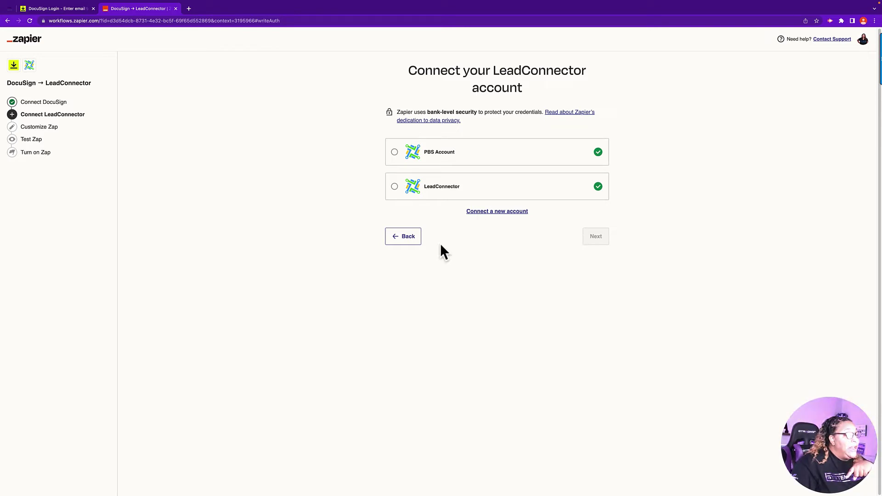
# Step: Start a new LeadConnector account connection, then switch to the GoHighLevel workflow tab
pyautogui.click(484, 211)
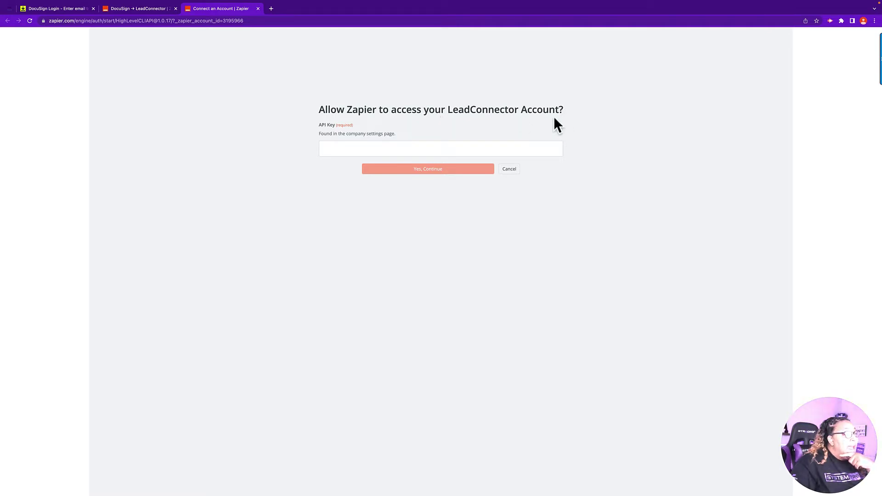
pyautogui.click(10, 10)
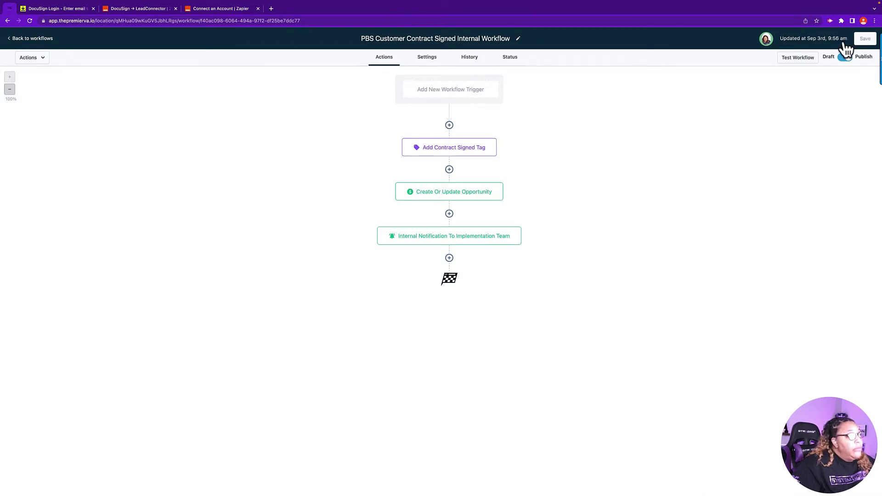
# Step: Go from the workflow list to company settings and copy the location's API key
pyautogui.click(15, 38)
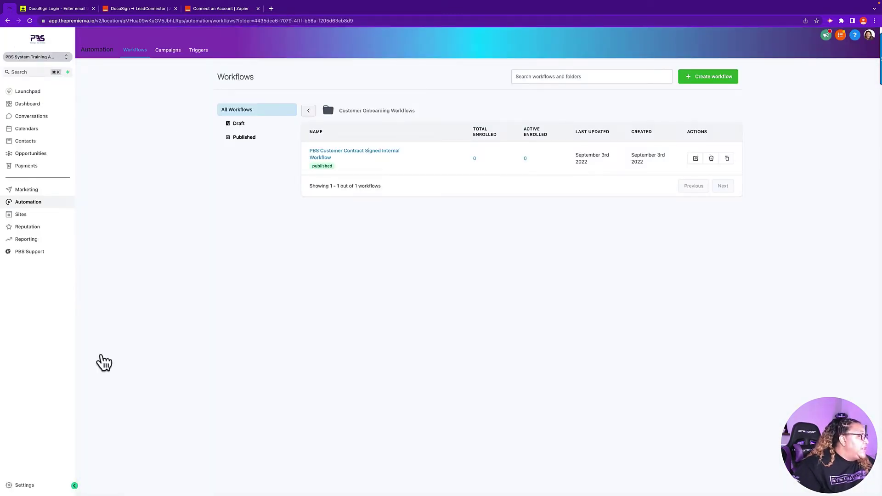
pyautogui.click(26, 489)
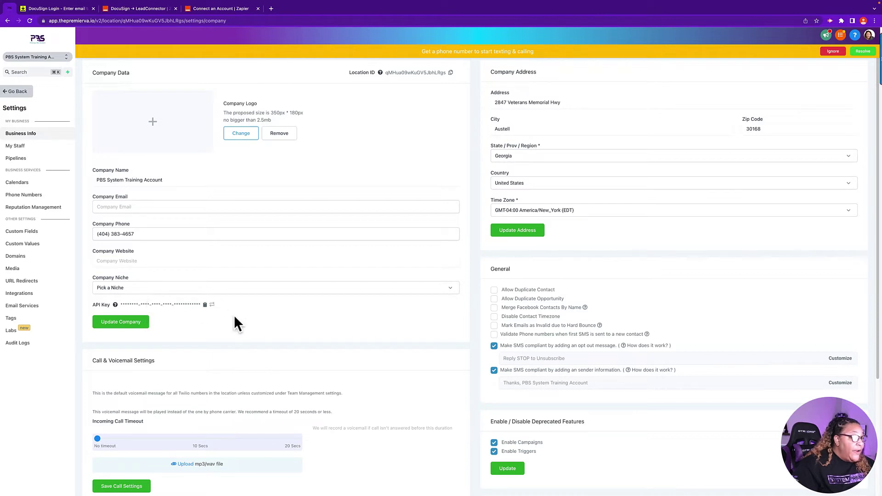
pyautogui.click(205, 305)
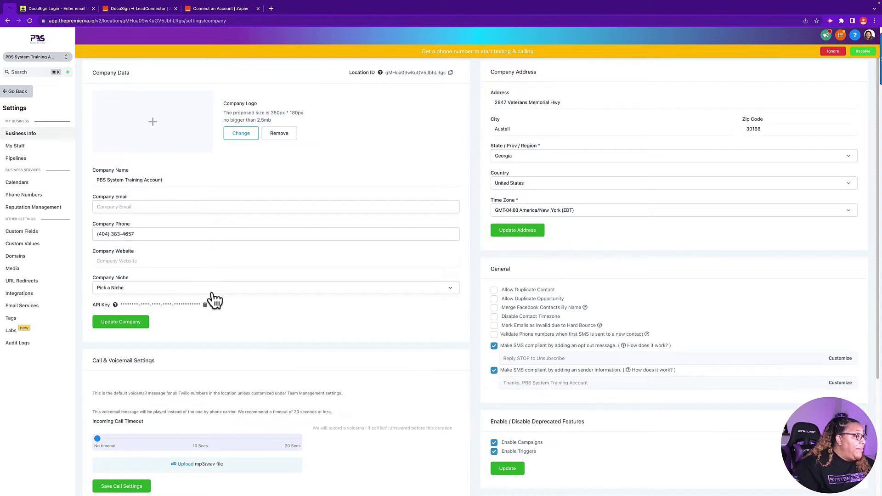
# Step: Paste the copied API key into Zapier's LeadConnector API Key field
pyautogui.click(202, 9)
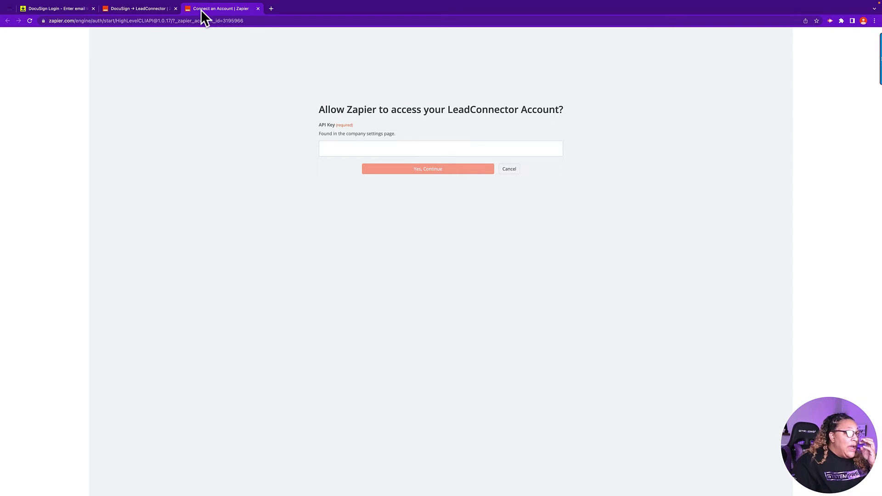
pyautogui.click(330, 149)
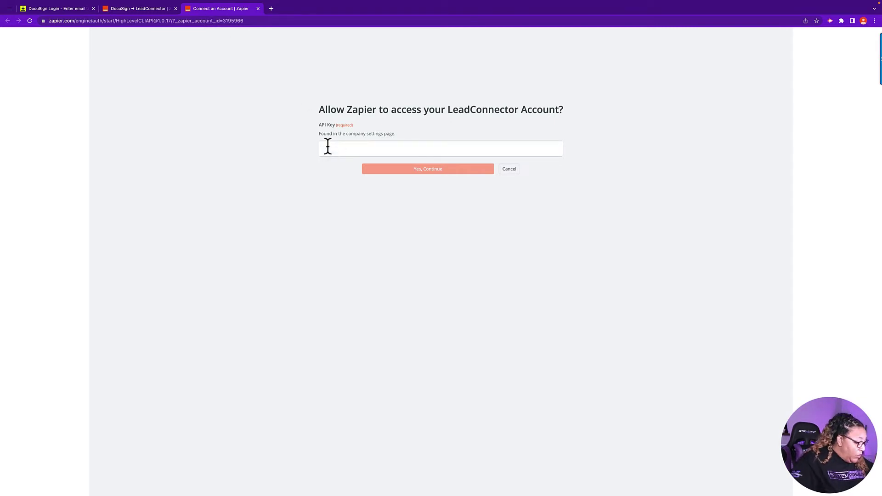
pyautogui.press('super+v')
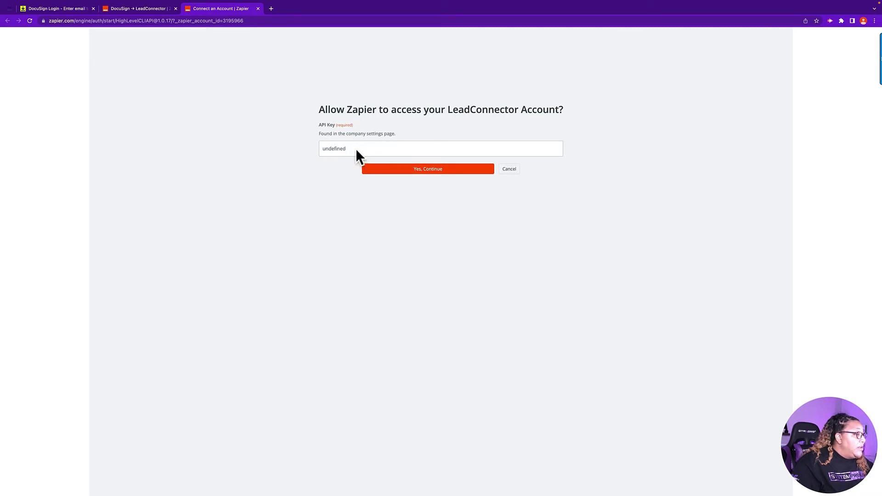
pyautogui.moveTo(355, 147); pyautogui.dragTo(299, 155)
pyautogui.press('BackSpace')
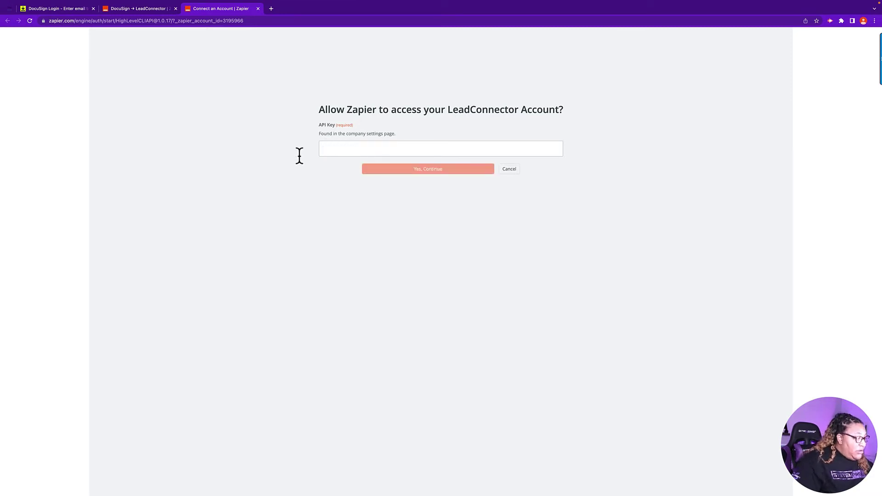
pyautogui.rightClick(329, 147)
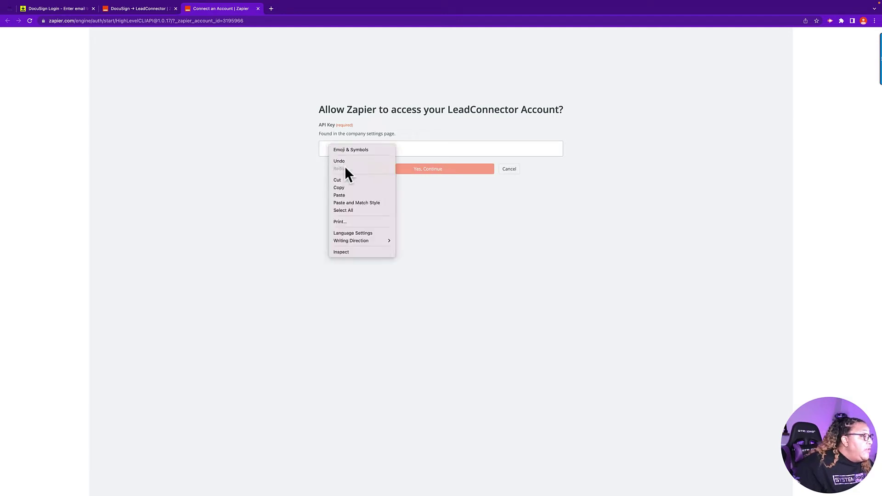
pyautogui.click(350, 196)
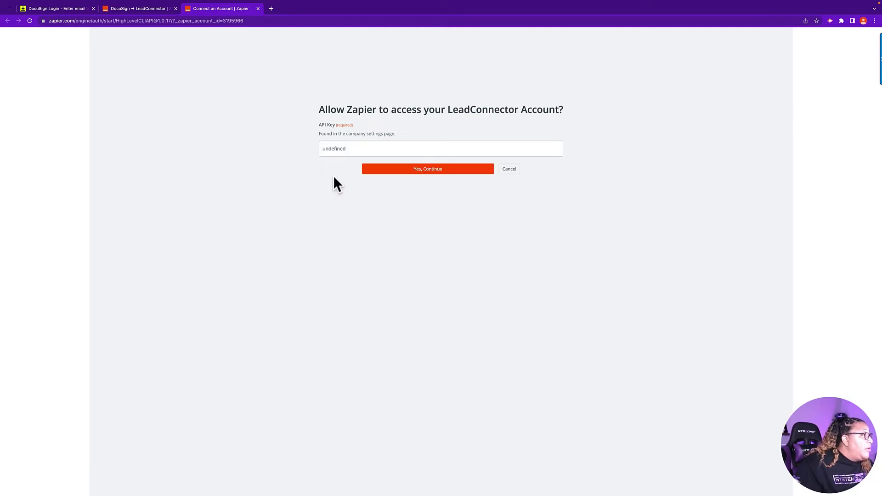
# Step: Regenerate the API key in GoHighLevel's company settings and copy it
pyautogui.moveTo(158, 9)
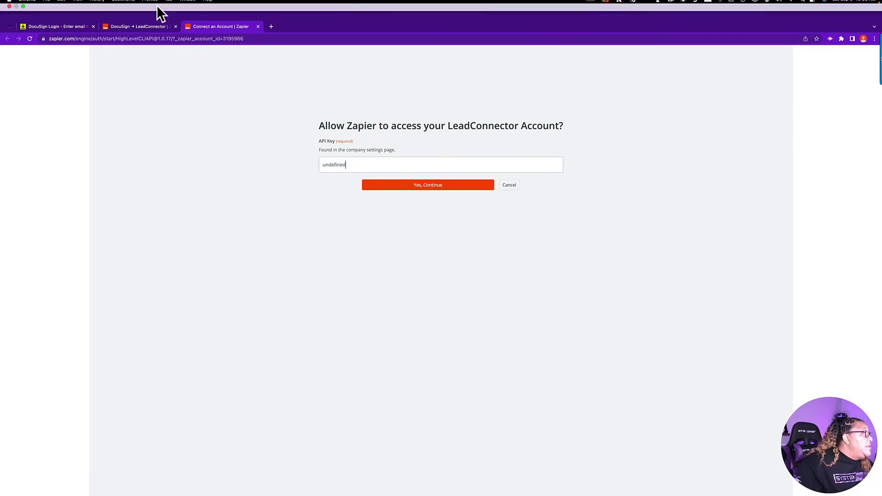
pyautogui.click(10, 26)
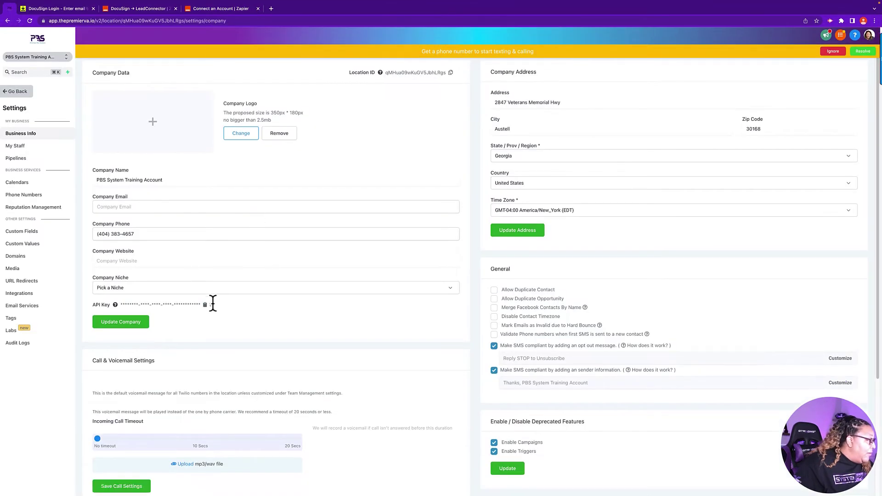
pyautogui.click(204, 305)
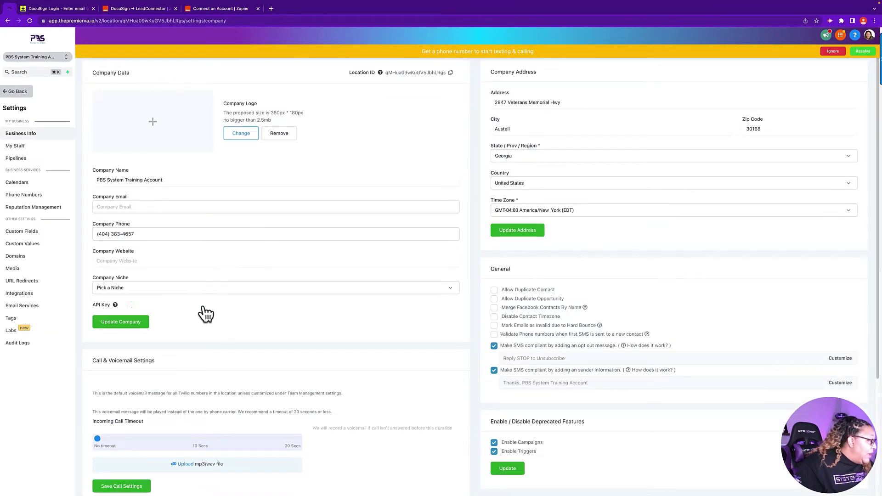
pyautogui.click(204, 305)
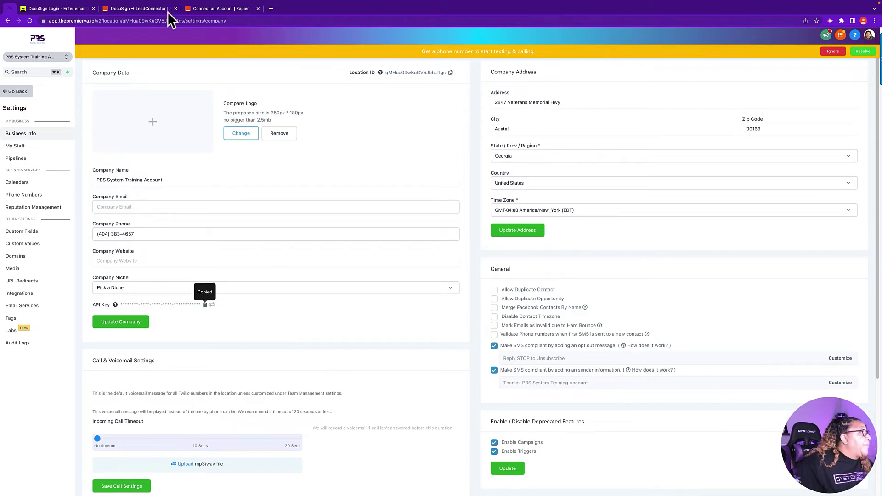
# Step: Replace the 'undefined' key value, submit the connection, and dismiss the invalid-API error
pyautogui.click(201, 9)
pyautogui.moveTo(357, 150); pyautogui.dragTo(305, 149)
pyautogui.press('super+v')
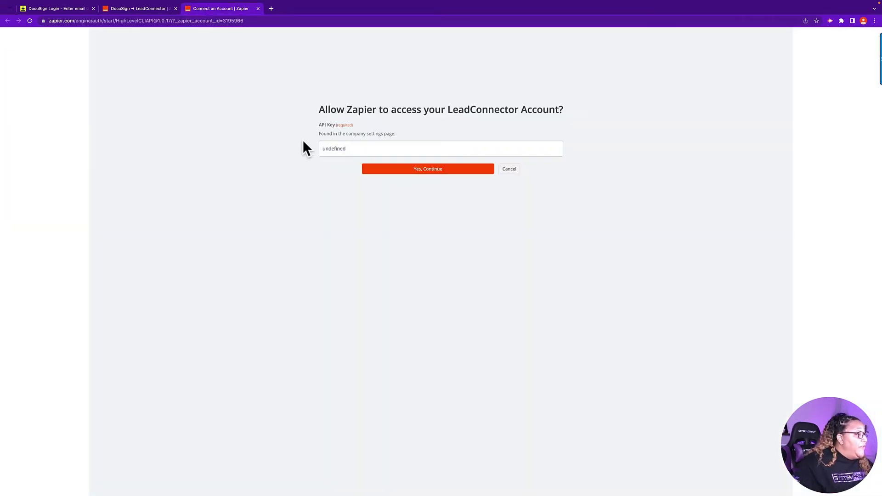
pyautogui.click(438, 172)
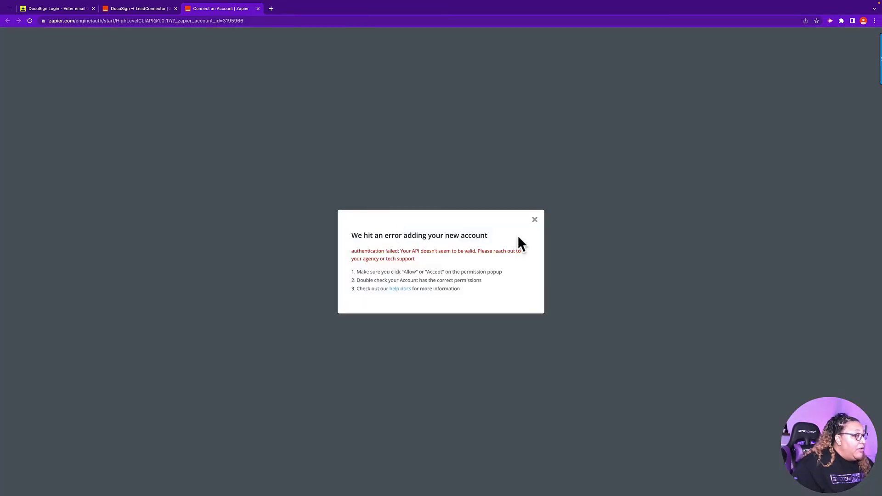
pyautogui.click(534, 219)
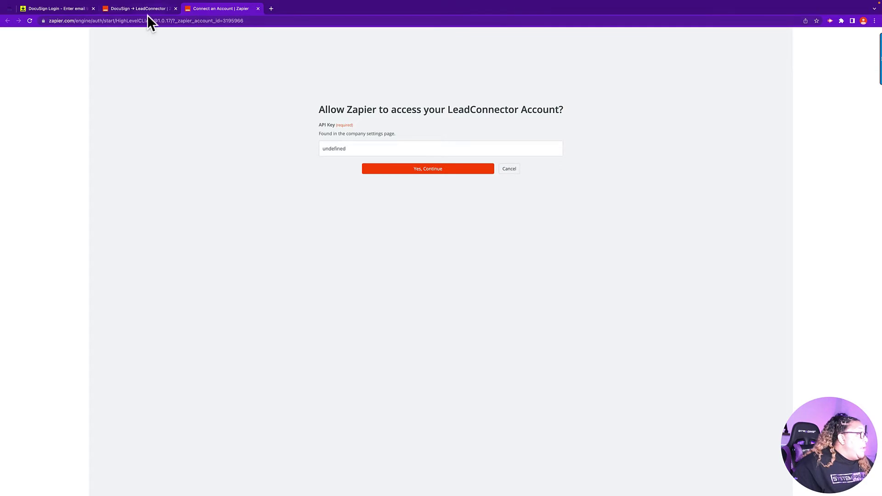
# Step: Copy the API key from company settings, paste it into Zapier's API Key field, then clear that field
pyautogui.click(4, 26)
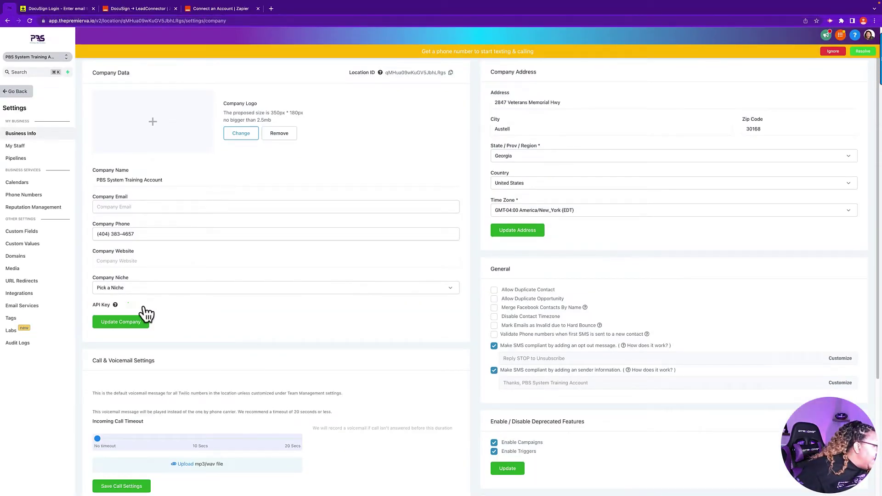
pyautogui.click(205, 305)
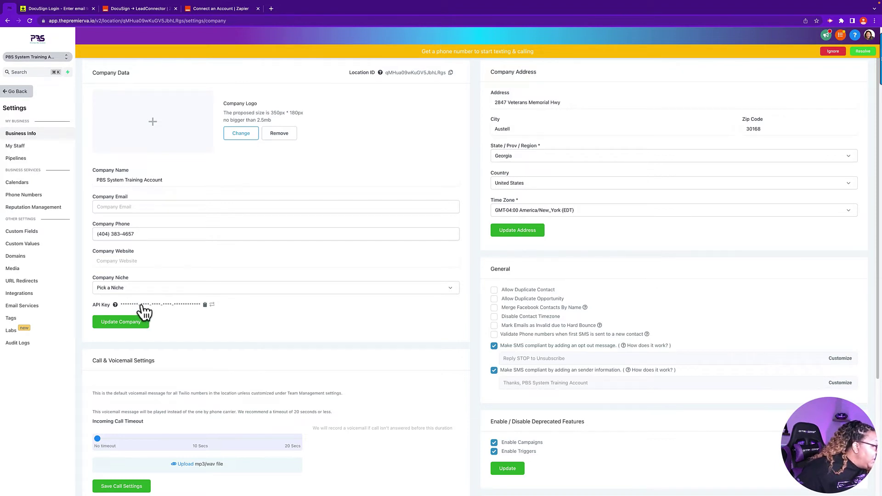
pyautogui.moveTo(115, 305)
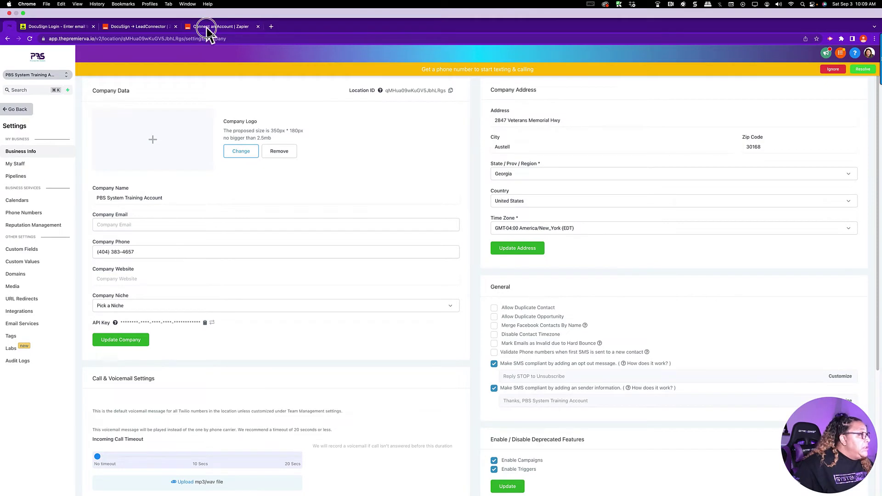
pyautogui.click(206, 29)
pyautogui.moveTo(356, 157); pyautogui.dragTo(314, 153)
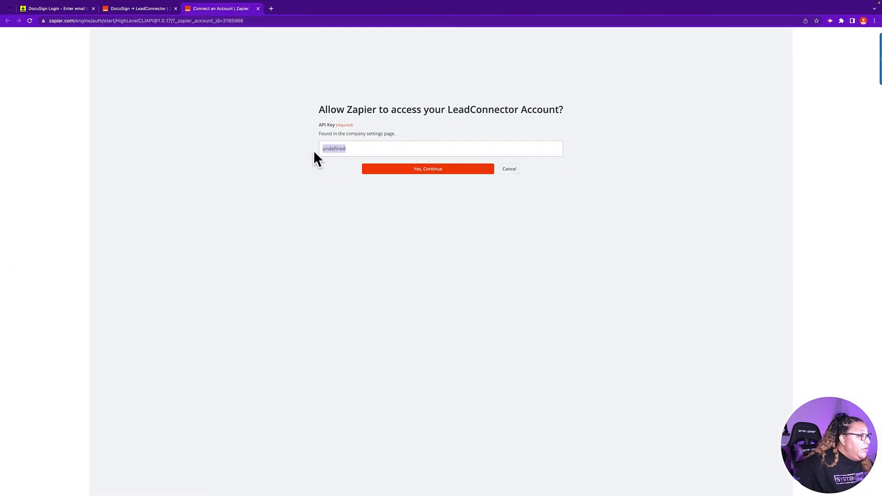
pyautogui.rightClick(349, 150)
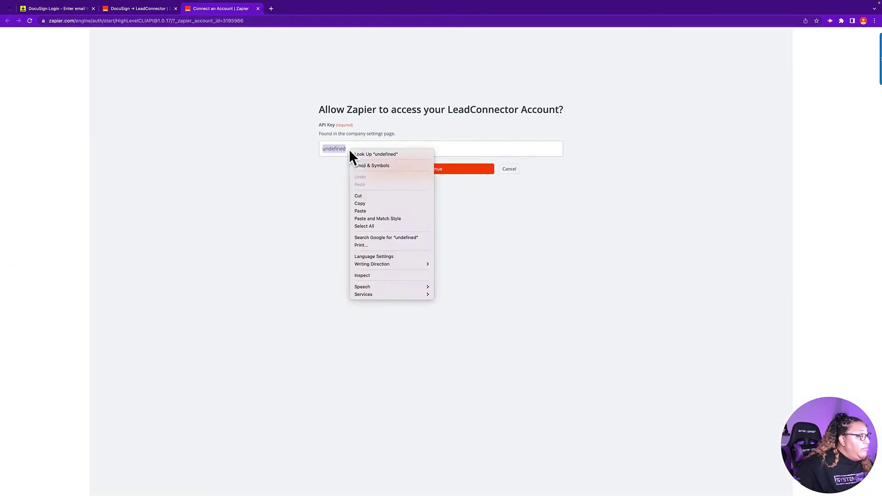
pyautogui.click(362, 211)
pyautogui.click(276, 146)
pyautogui.press('BackSpace')
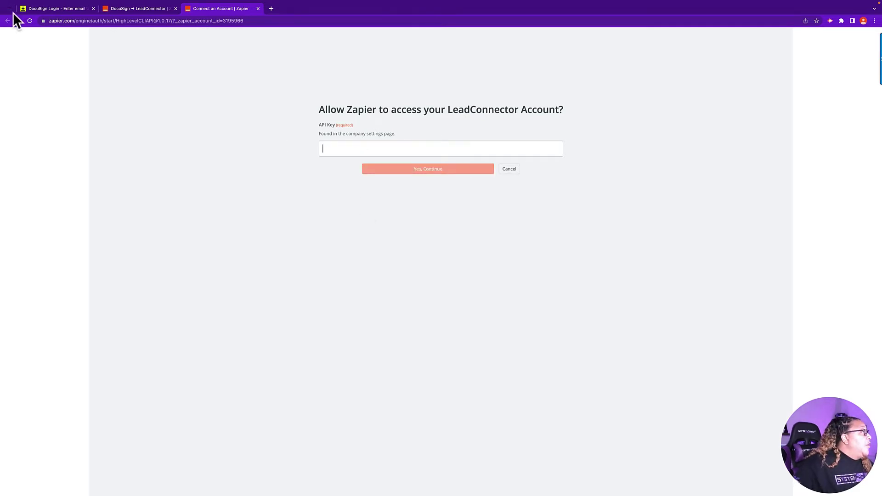
# Step: Re-copy the API key, test-paste it into Company Email, undo the paste, and copy again
pyautogui.click(10, 9)
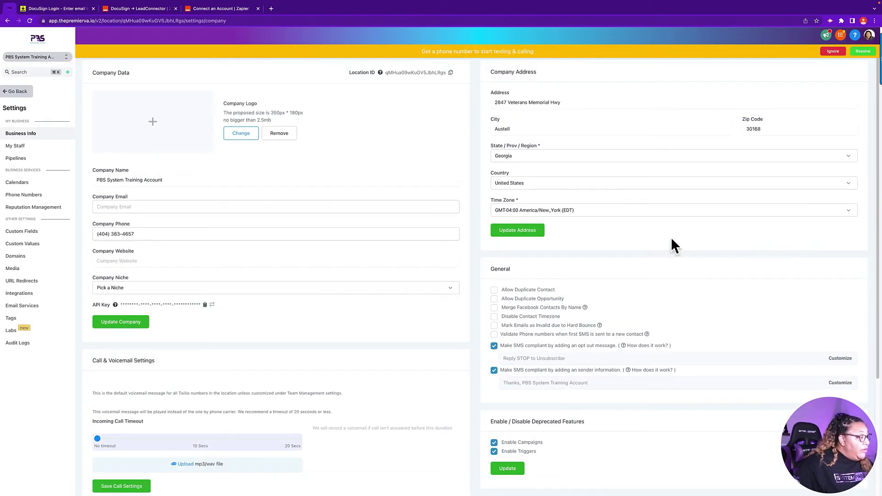
pyautogui.click(188, 304)
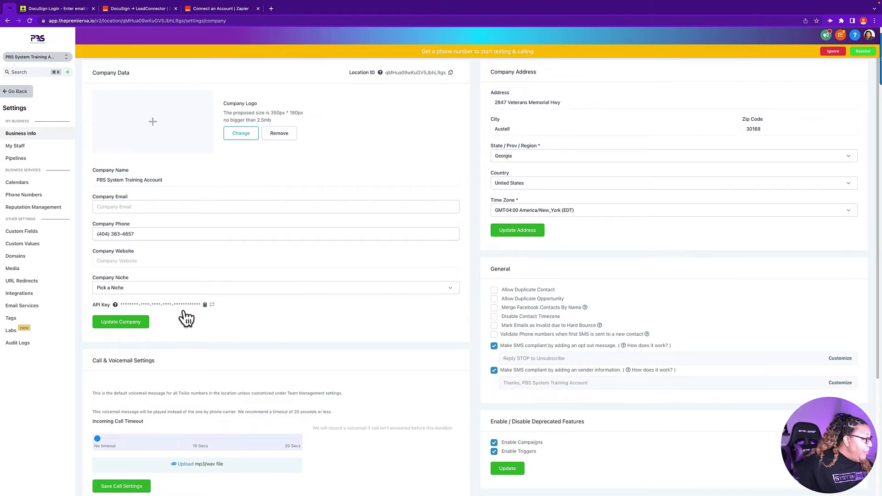
pyautogui.rightClick(106, 205)
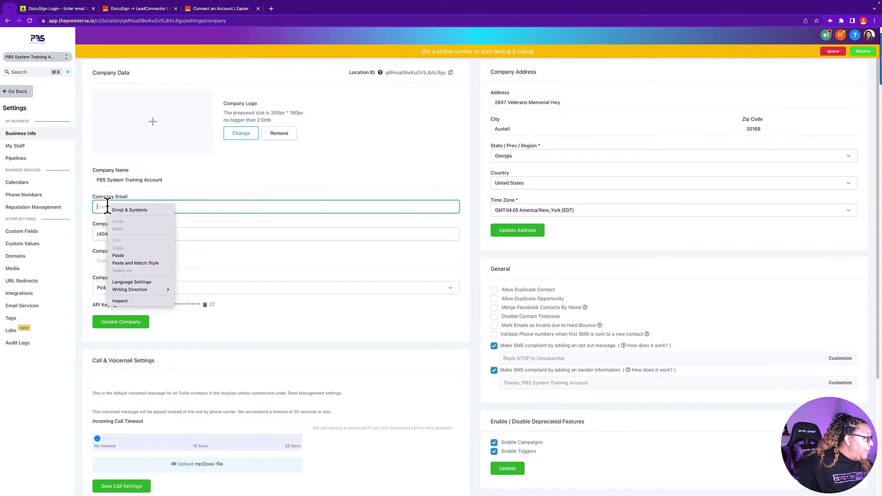
pyautogui.click(129, 255)
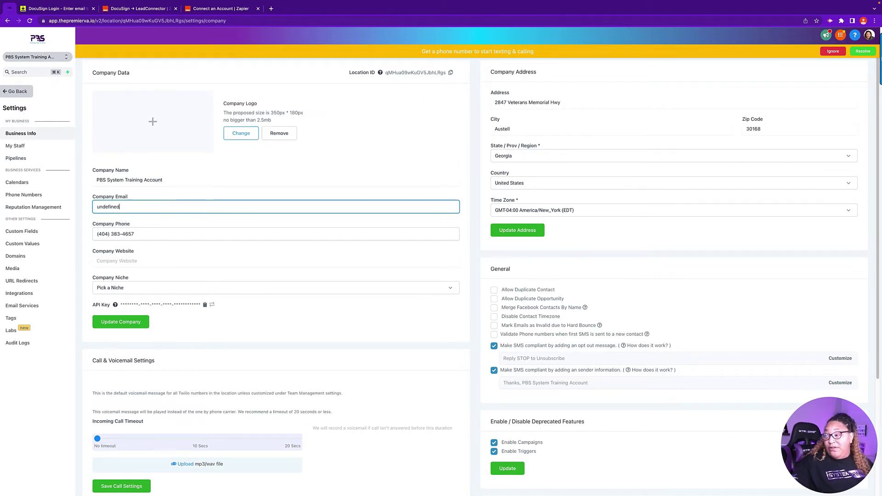
pyautogui.press('super+z')
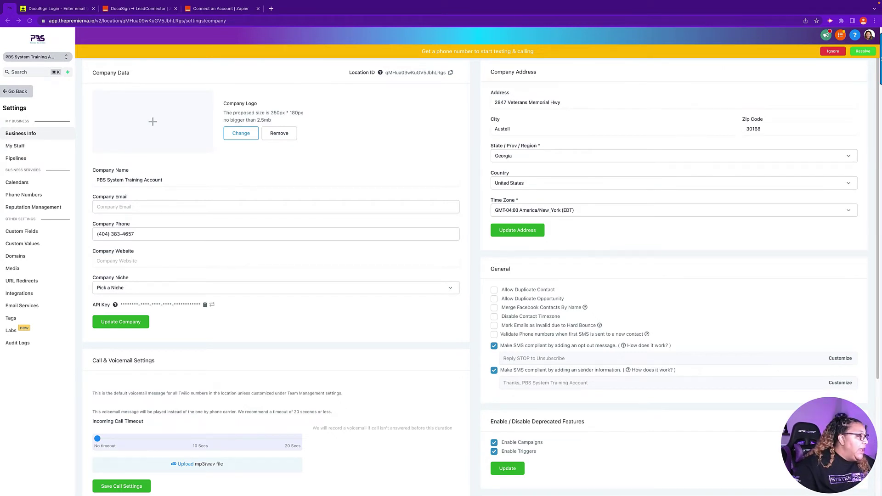
pyautogui.click(204, 305)
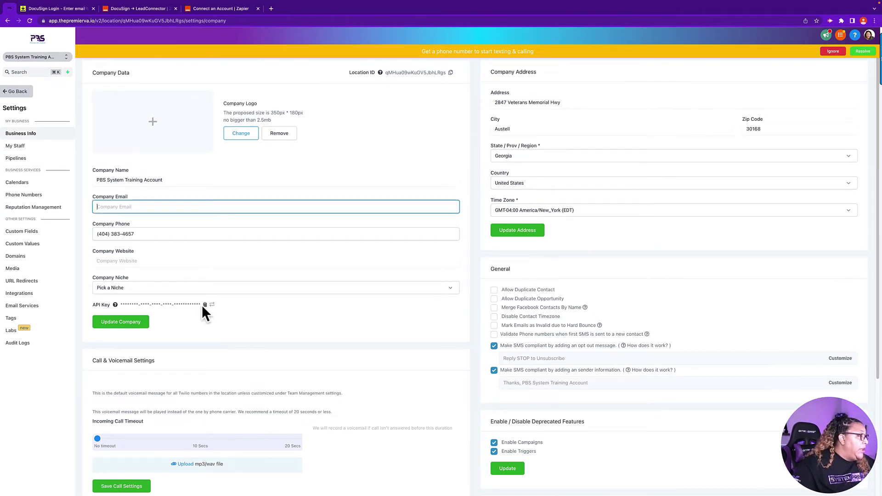
# Step: Paste the full API key into Zapier's API Key field and submit the LeadConnector connection
pyautogui.click(199, 9)
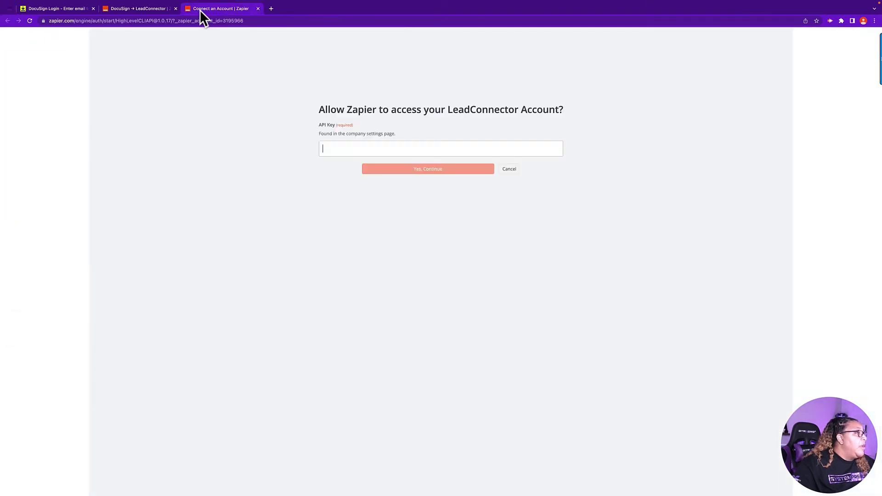
pyautogui.rightClick(335, 147)
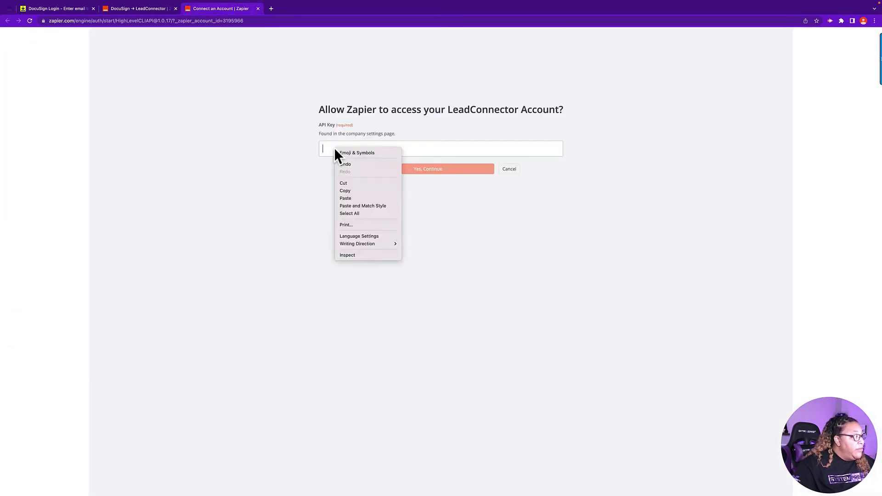
pyautogui.click(348, 198)
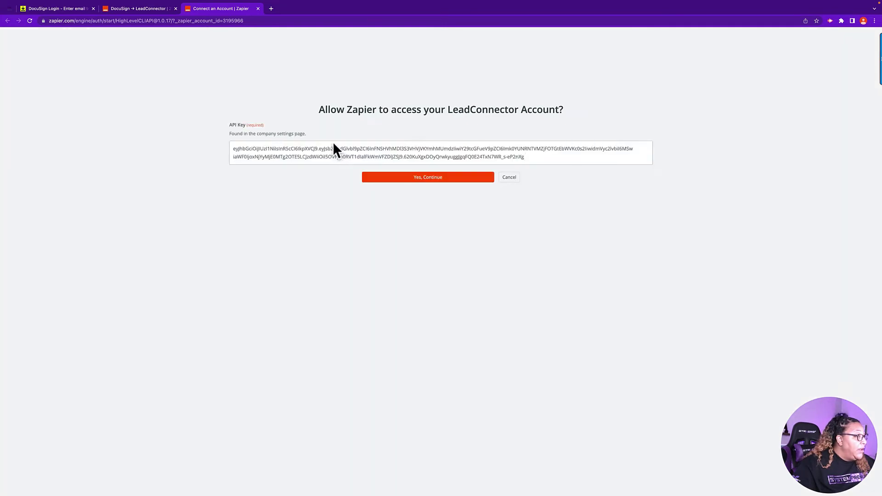
pyautogui.click(398, 178)
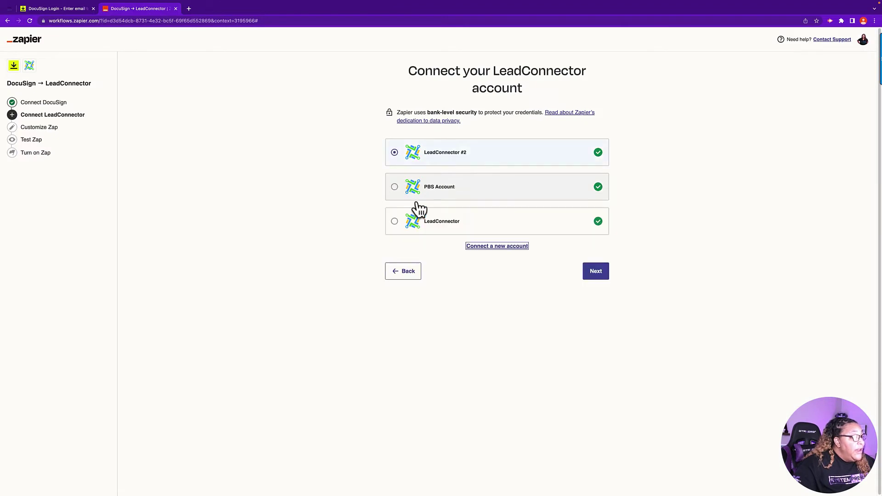
# Step: Select the LeadConnector #2 account instead of plain LeadConnector and continue
pyautogui.click(430, 227)
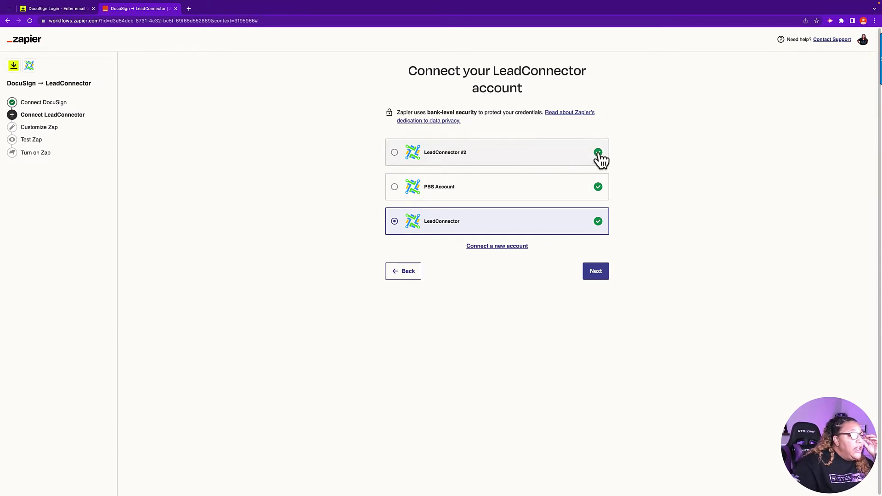
pyautogui.click(394, 152)
pyautogui.rightClick(455, 155)
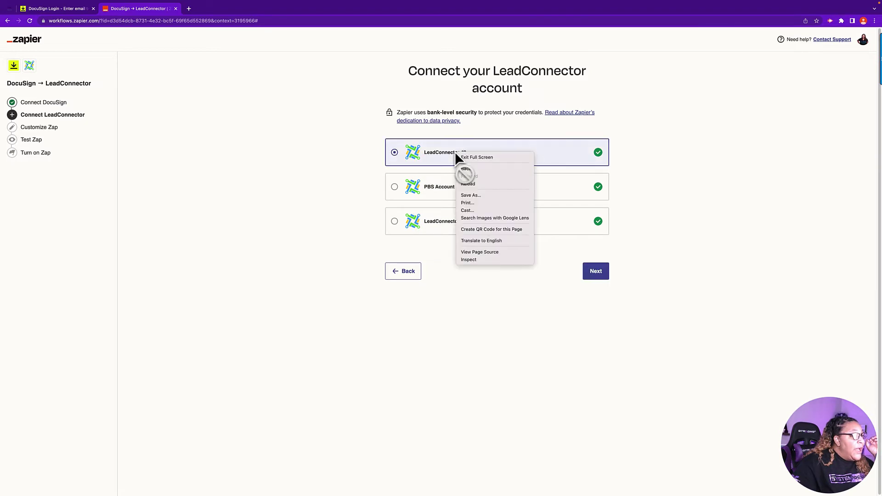
pyautogui.click(398, 145)
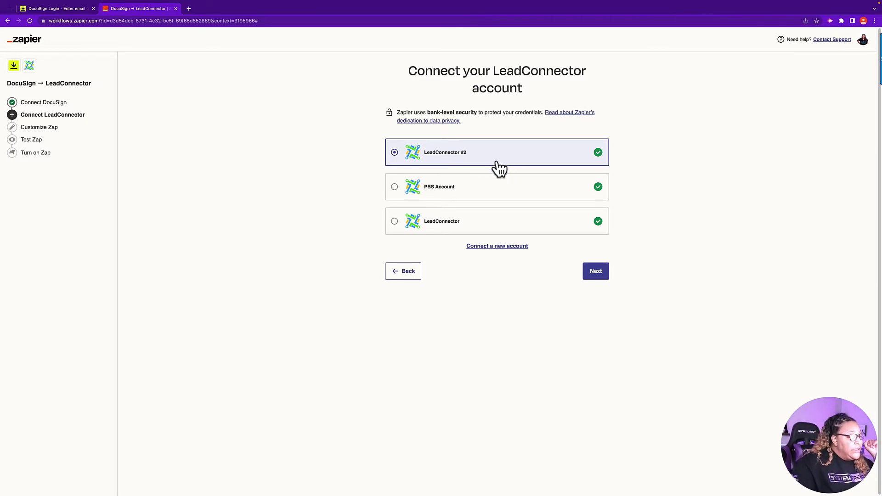
pyautogui.click(595, 274)
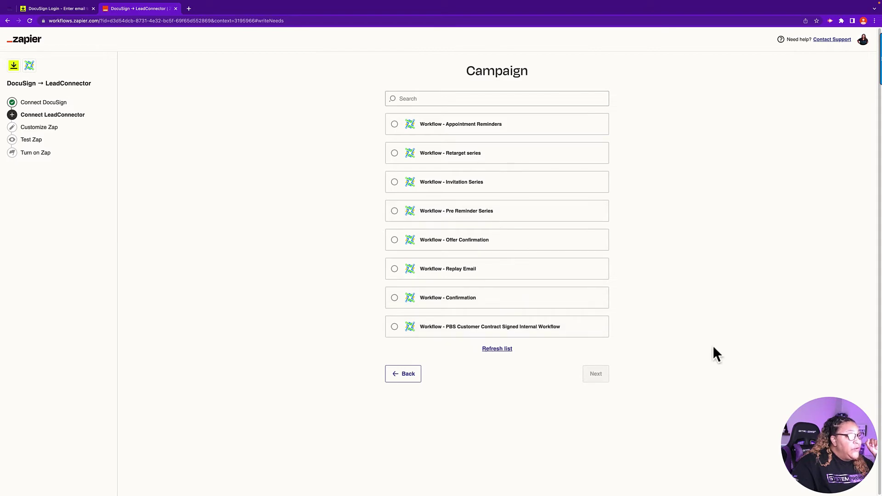
# Step: Pick the 'Workflow - PBS Customer Contract Signed Internal Workflow' campaign, then tick only Full Name and Email
pyautogui.click(394, 327)
pyautogui.click(596, 373)
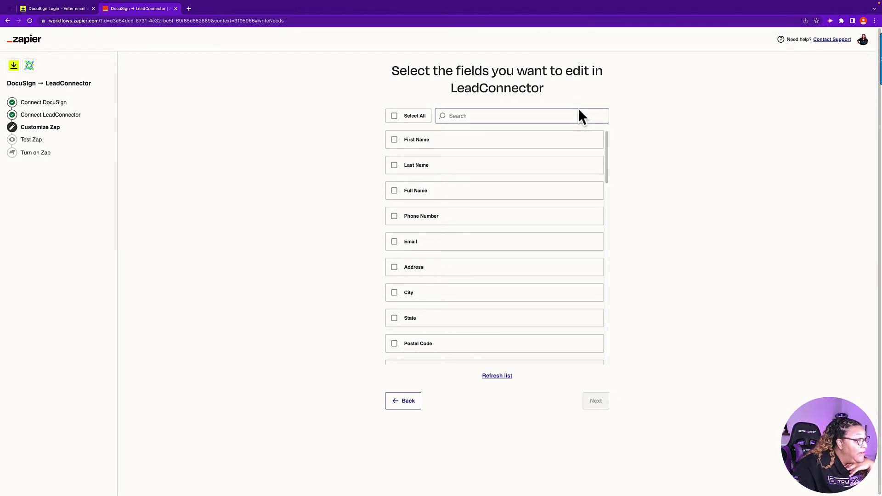
pyautogui.click(394, 140)
pyautogui.click(395, 171)
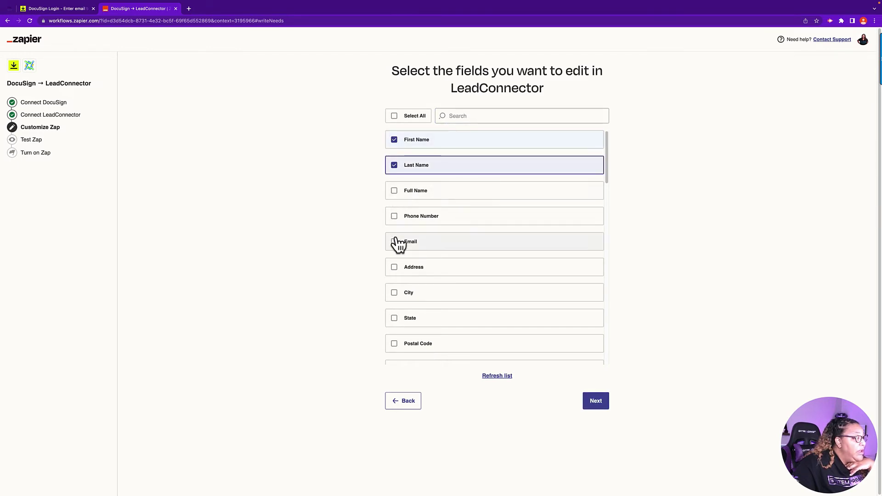
pyautogui.click(393, 164)
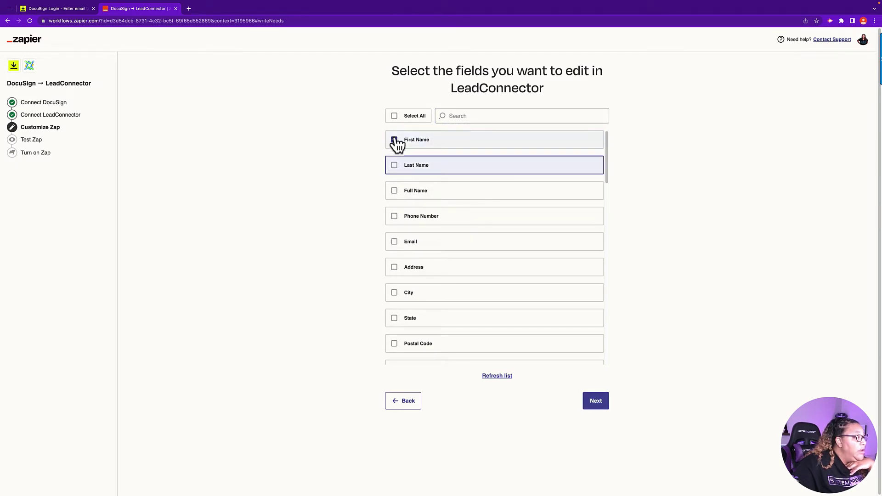
pyautogui.click(394, 141)
pyautogui.click(394, 191)
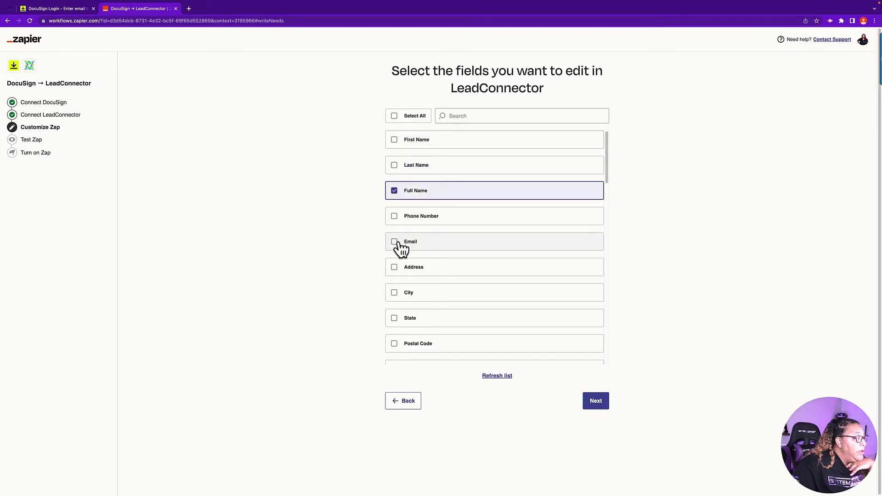
pyautogui.click(394, 242)
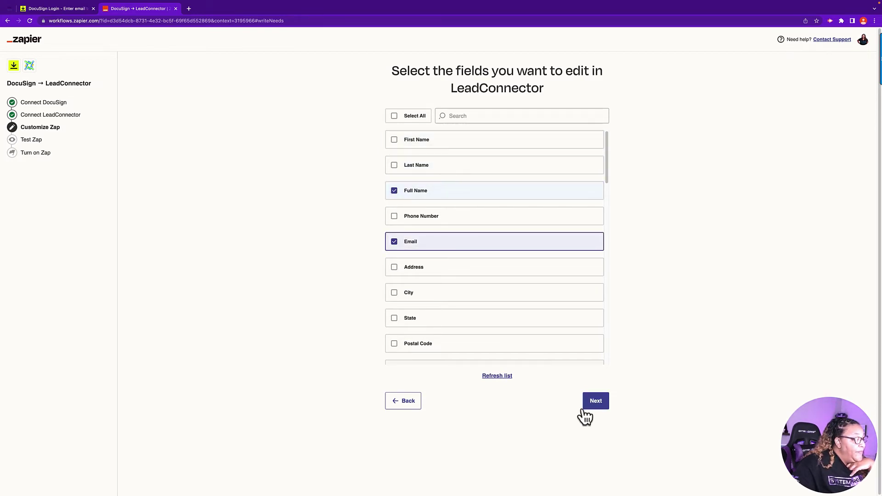
pyautogui.click(595, 401)
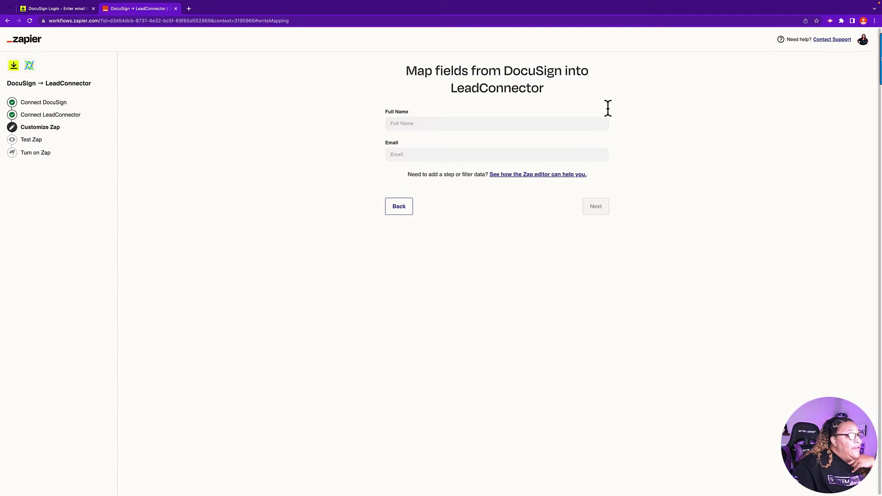
# Step: Browse the DocuSign values offered for the Full Name field
pyautogui.click(466, 124)
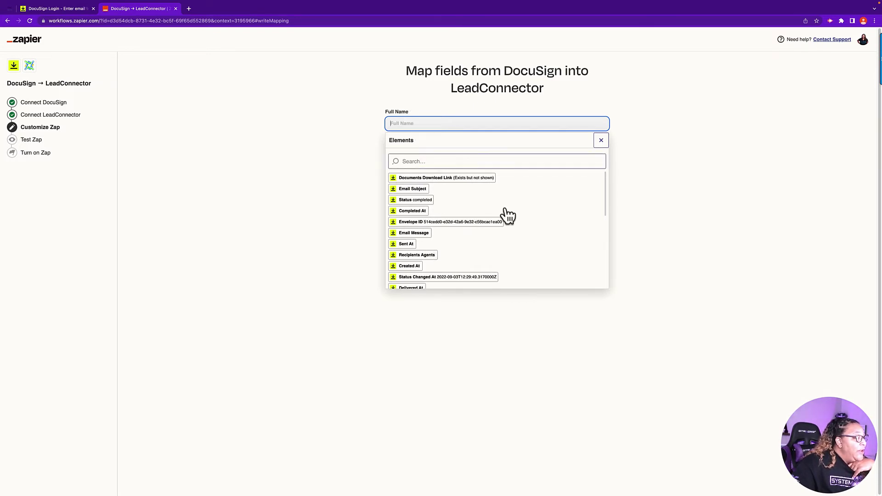
pyautogui.scroll(-3, 504, 228)
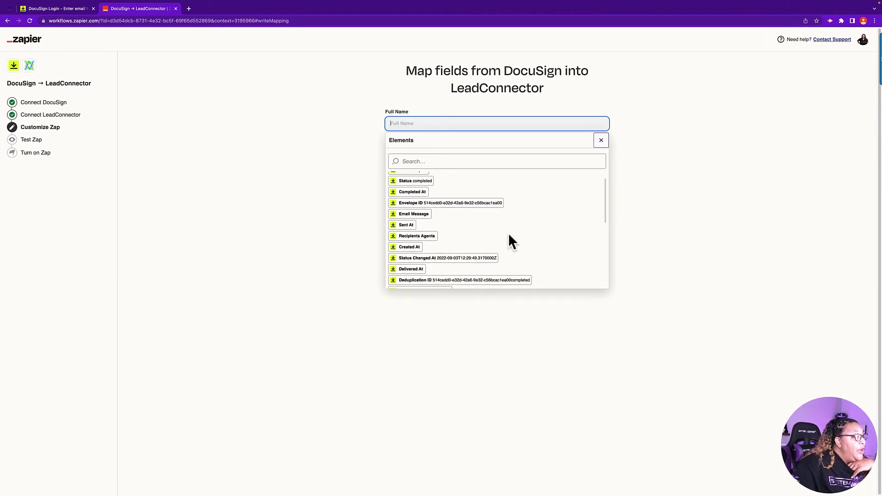
pyautogui.scroll(-5, 511, 238)
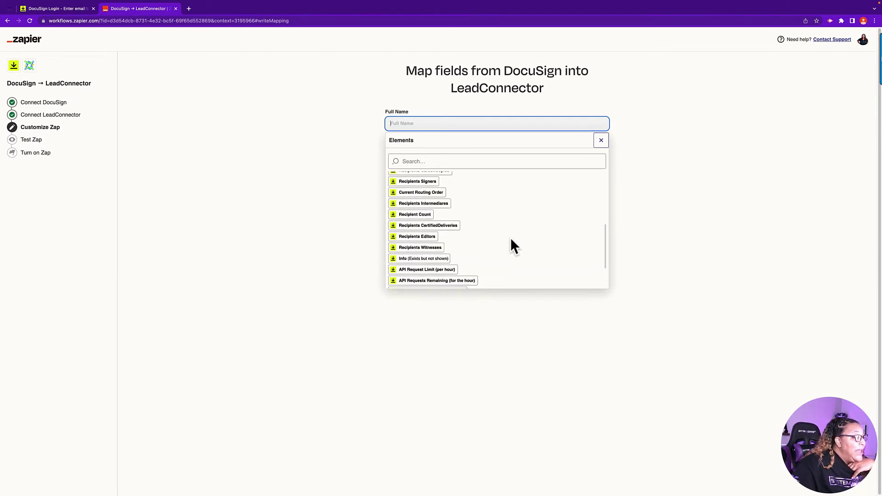
pyautogui.scroll(-3, 496, 232)
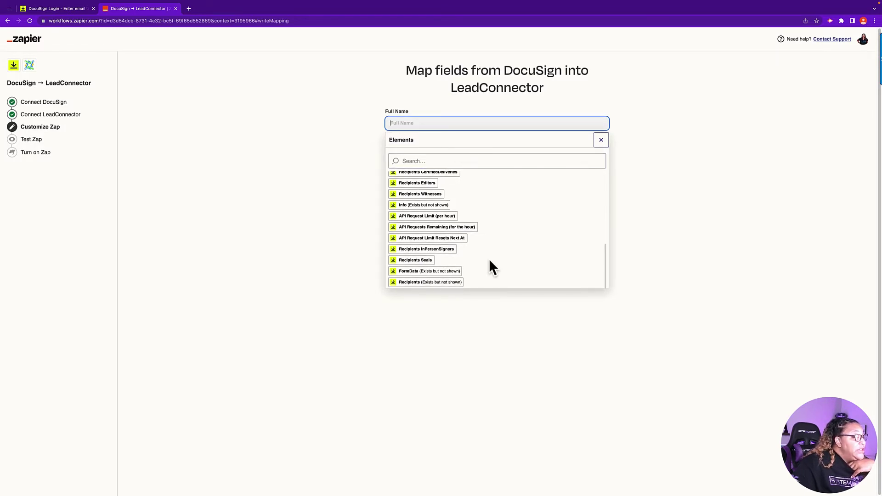
pyautogui.scroll(6, 465, 243)
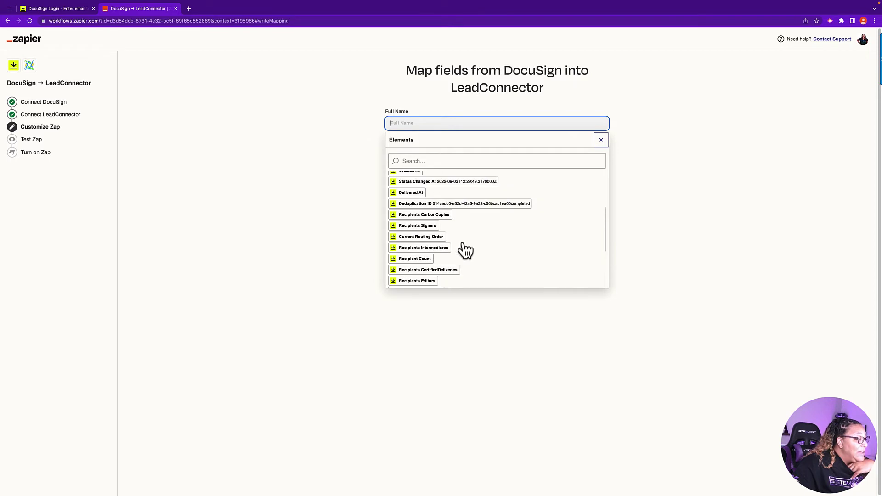
pyautogui.scroll(6, 463, 249)
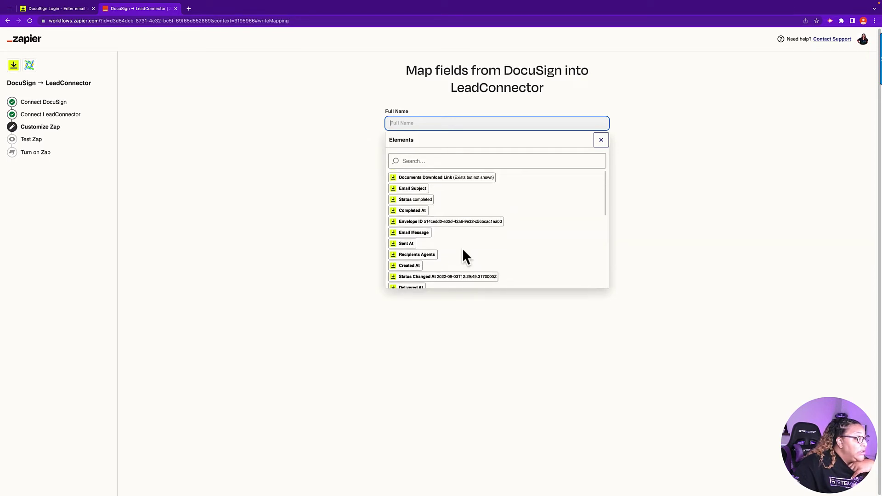
# Step: Close the value picker, return to field selection and refresh the LeadConnector field list
pyautogui.click(648, 142)
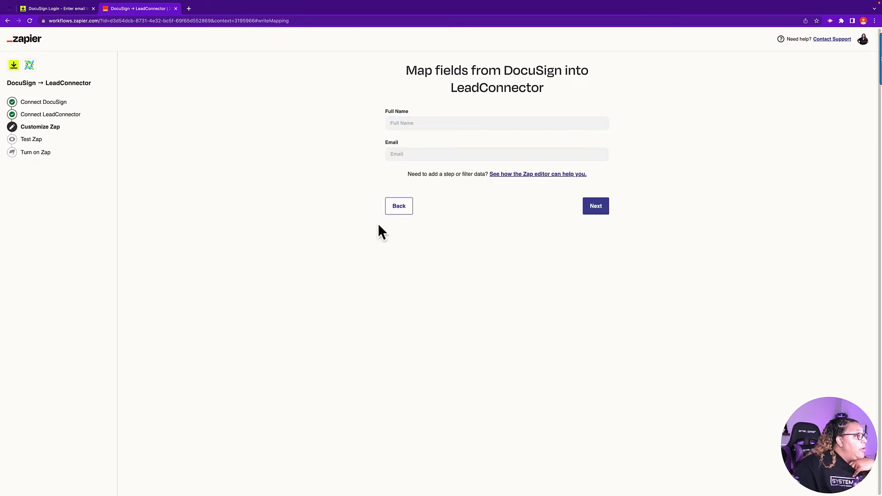
pyautogui.click(399, 207)
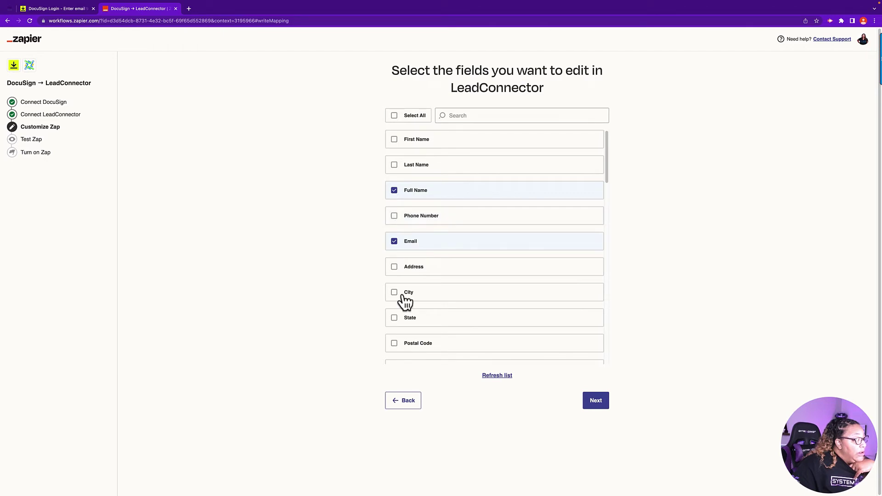
pyautogui.click(489, 379)
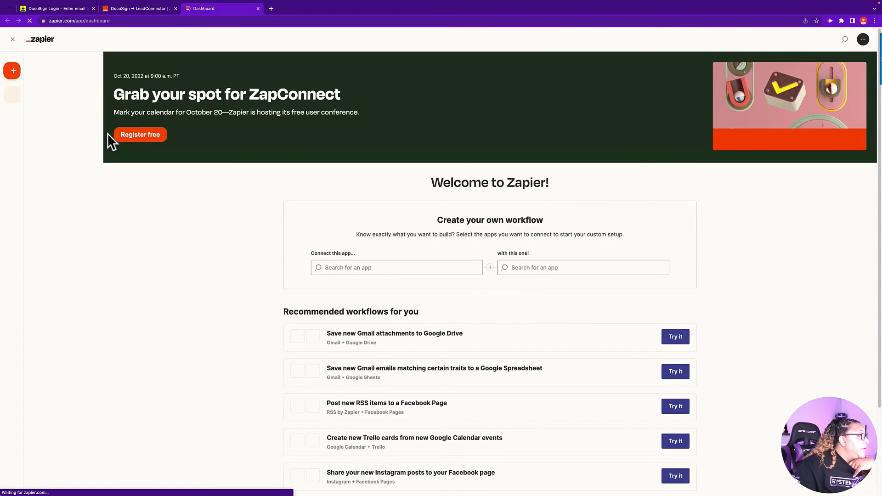
# Step: From the Zaps list, add a new folder titled 'Training'
pyautogui.click(32, 115)
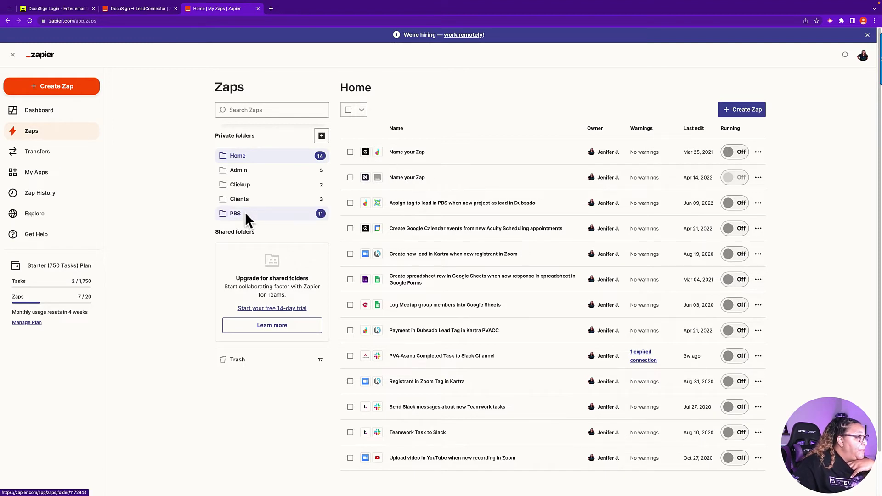
pyautogui.click(321, 135)
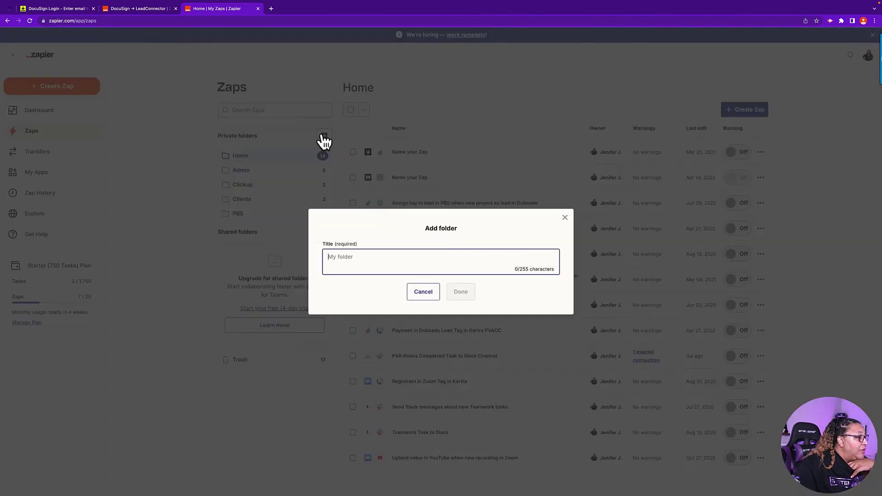
pyautogui.write('Training')
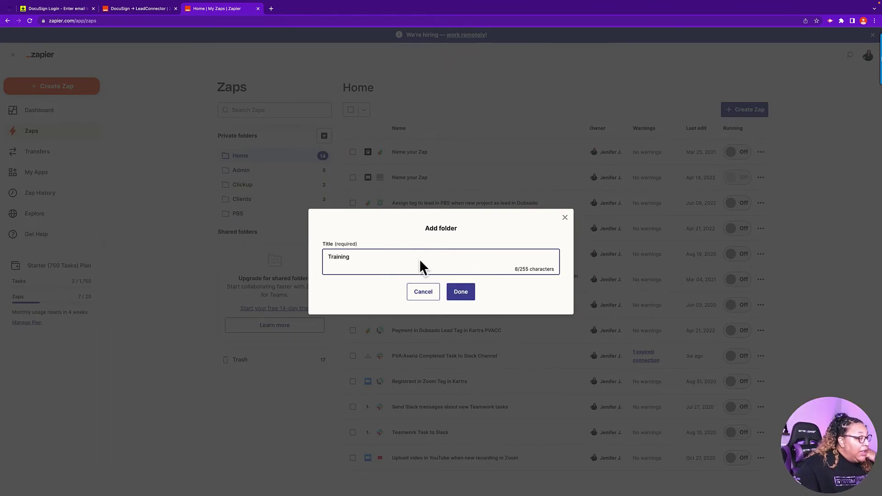
pyautogui.click(460, 294)
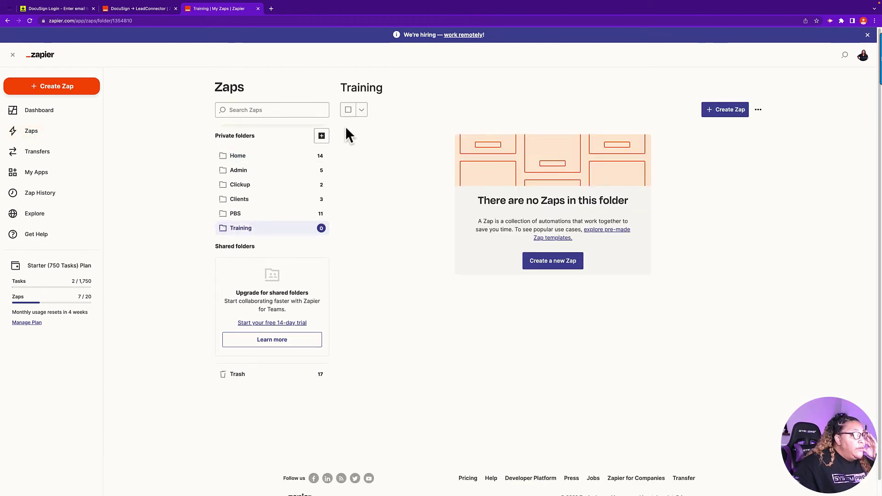
# Step: Create a new Zap draft in the Training folder, then go back to My Zaps
pyautogui.click(553, 260)
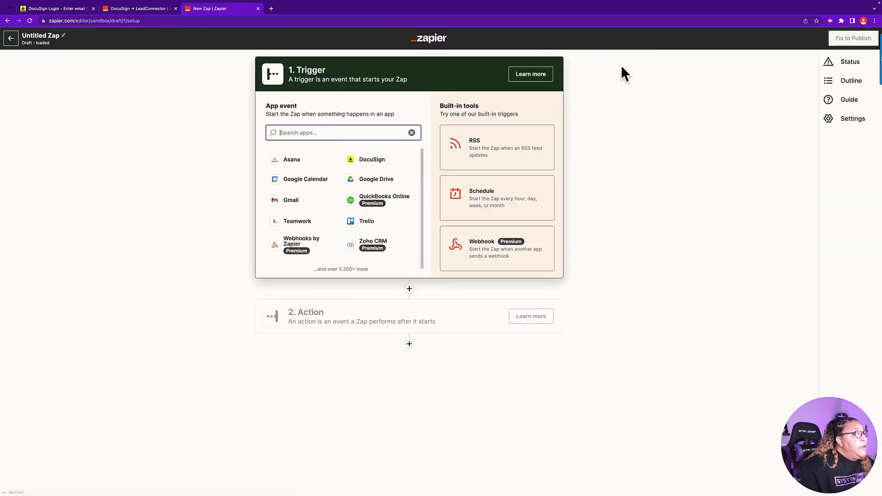
pyautogui.click(11, 38)
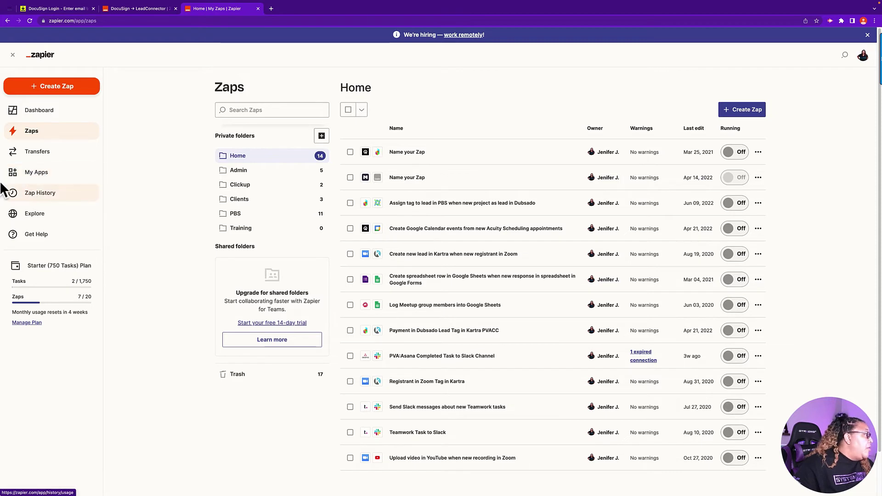
# Step: Open My Apps, page to the second page of connected apps and back to page one
pyautogui.click(27, 171)
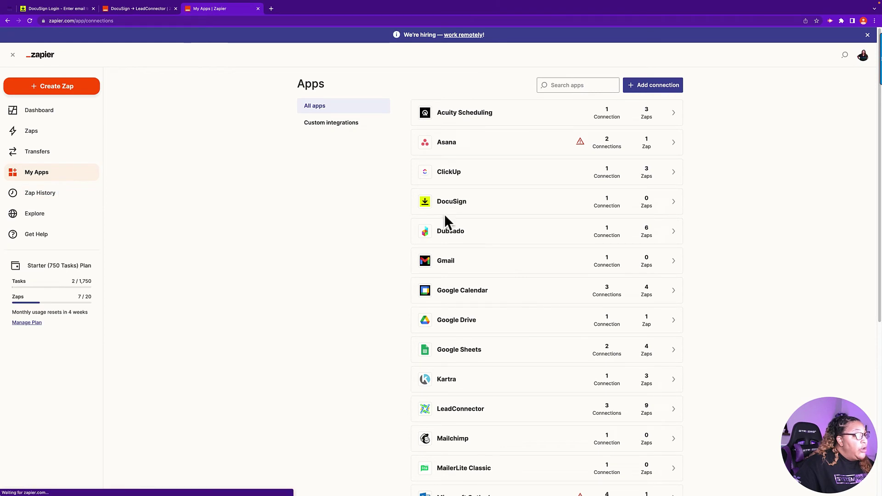
pyautogui.scroll(-6, 520, 278)
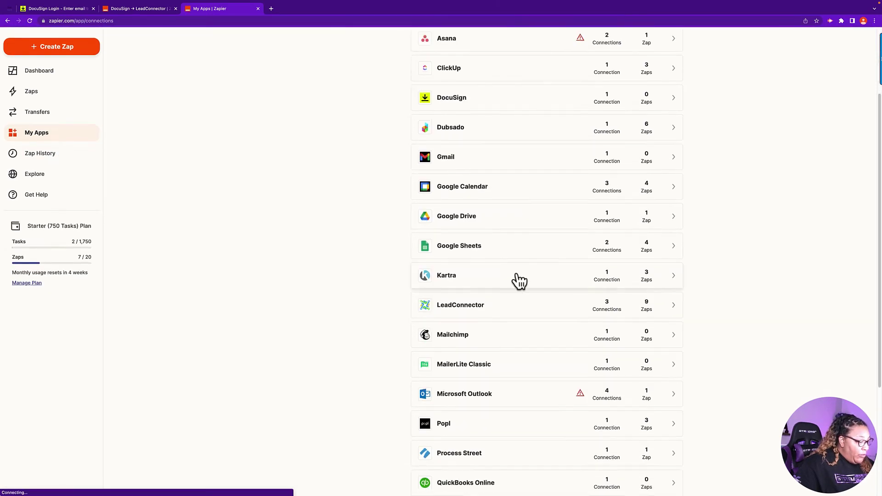
pyautogui.click(556, 432)
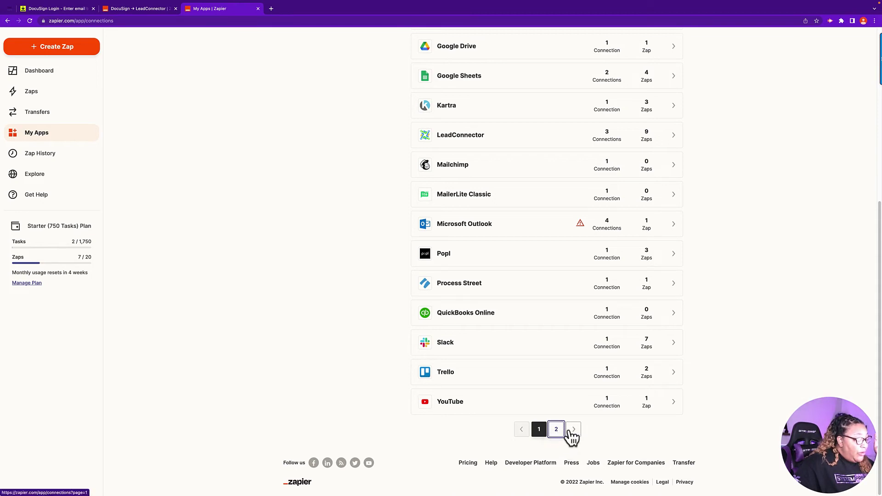
pyautogui.click(572, 430)
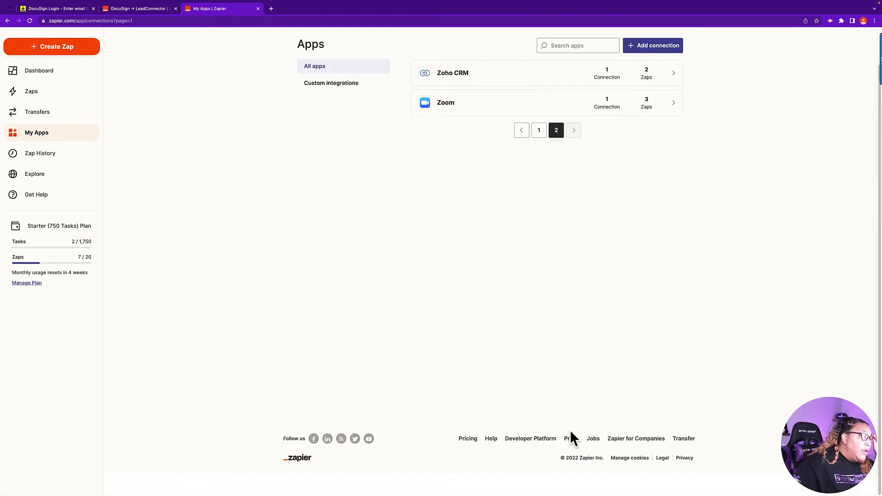
pyautogui.click(521, 130)
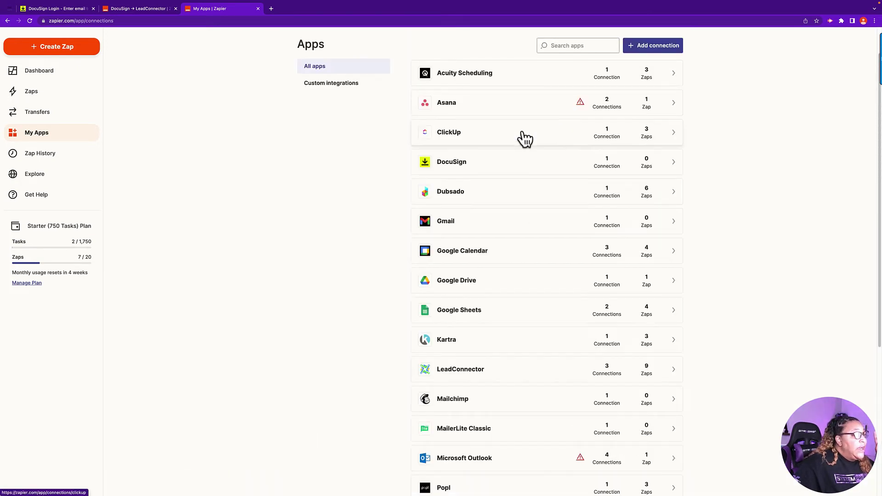
pyautogui.scroll(-5, 517, 380)
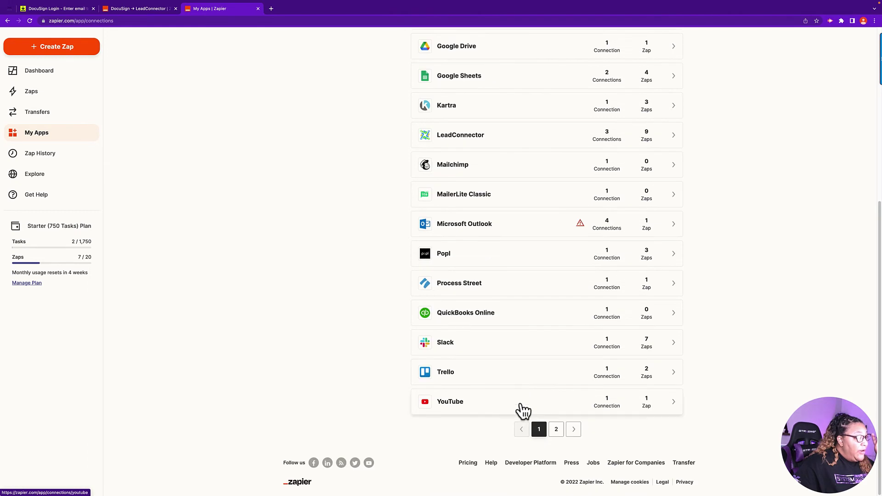
pyautogui.scroll(5, 520, 407)
pyautogui.scroll(1, 473, 407)
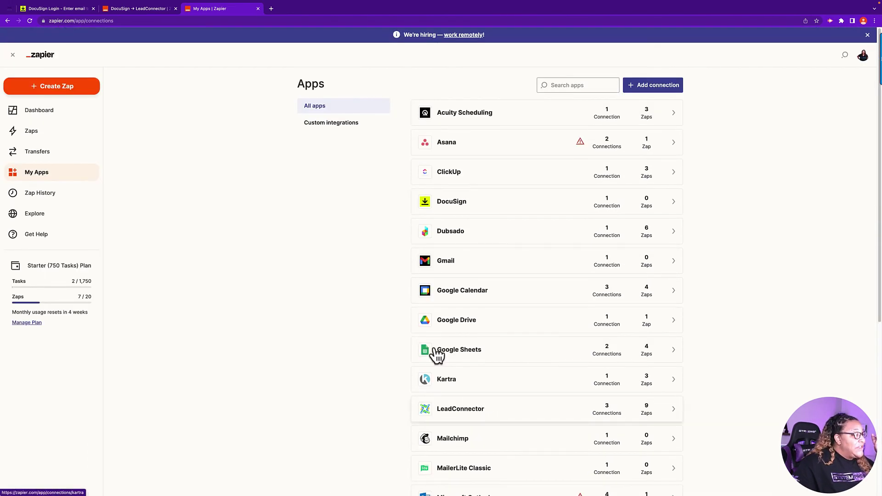
pyautogui.scroll(-4, 482, 402)
pyautogui.scroll(-2, 495, 401)
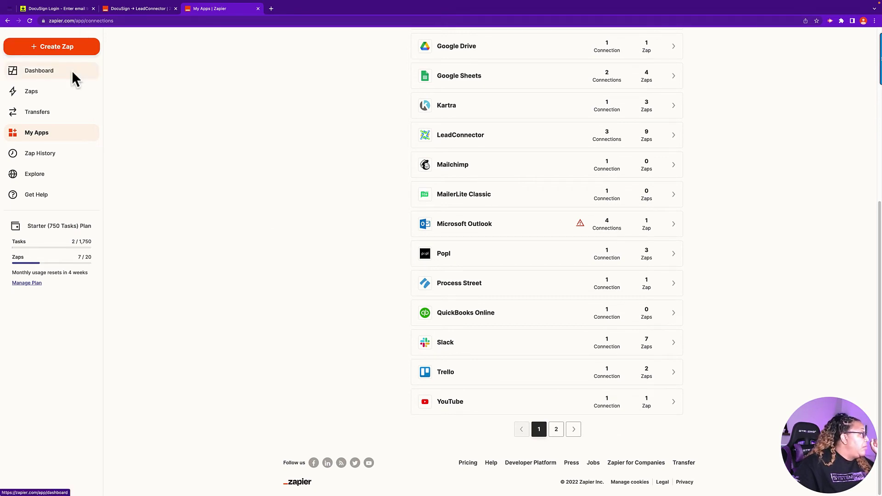
# Step: From the Dashboard, create a zap with DocuSign trigger event 'Envelope Sent or Completed'
pyautogui.click(42, 73)
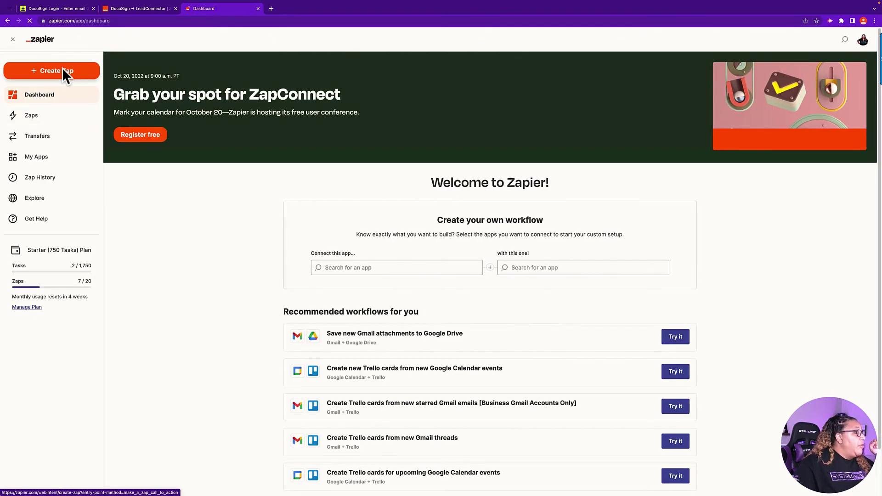
pyautogui.click(62, 69)
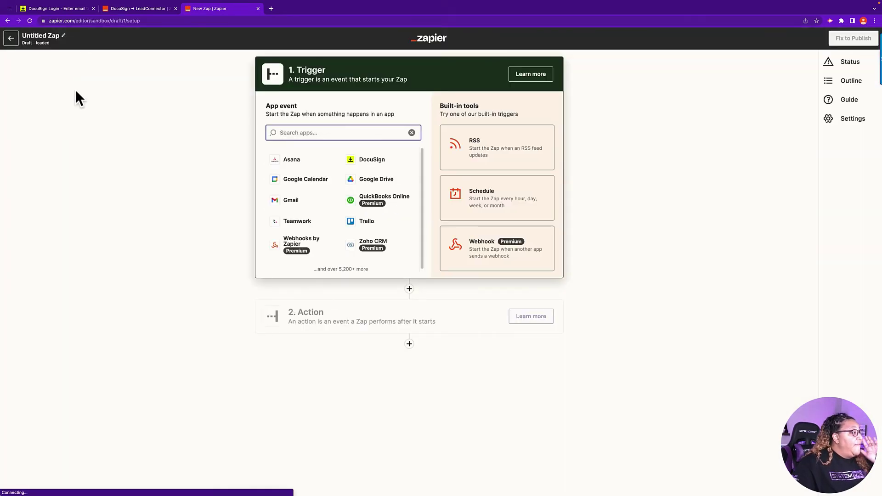
pyautogui.click(375, 158)
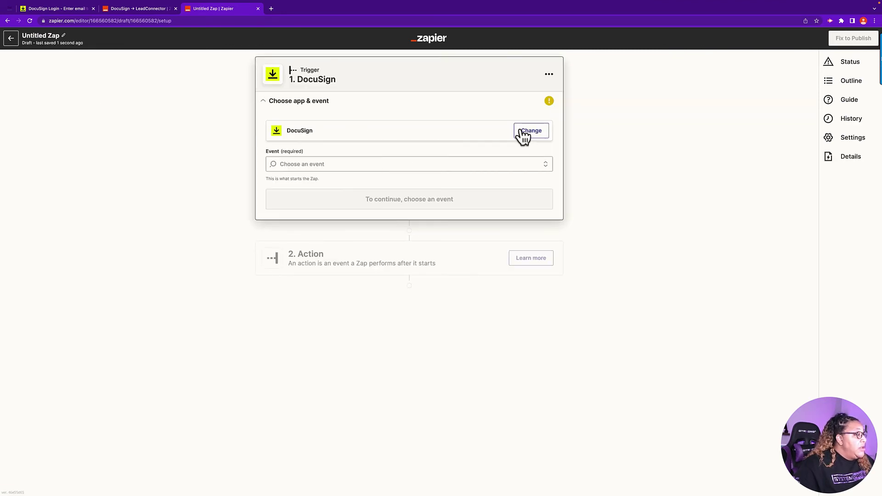
pyautogui.click(416, 168)
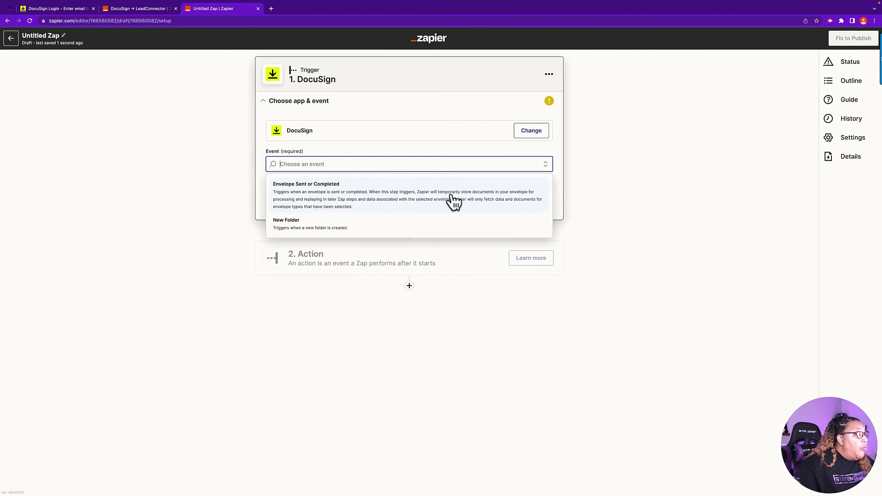
pyautogui.click(315, 205)
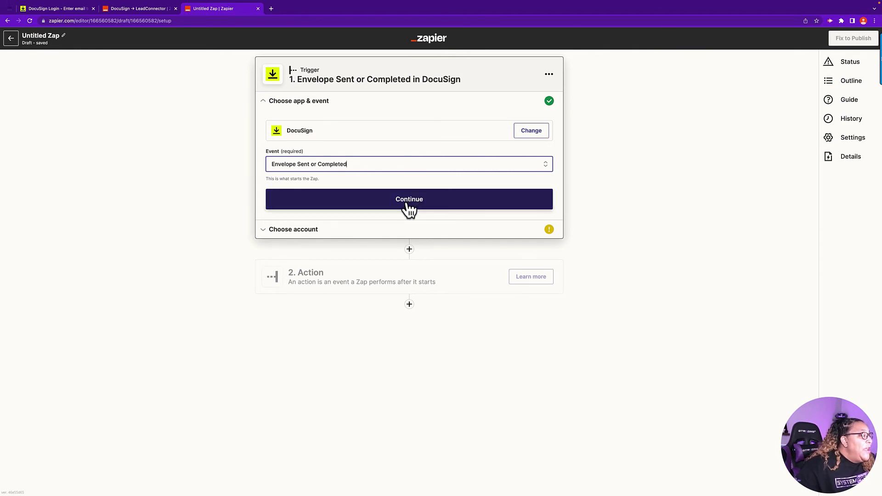
# Step: Choose the connected DocuSign account for the trigger
pyautogui.click(408, 203)
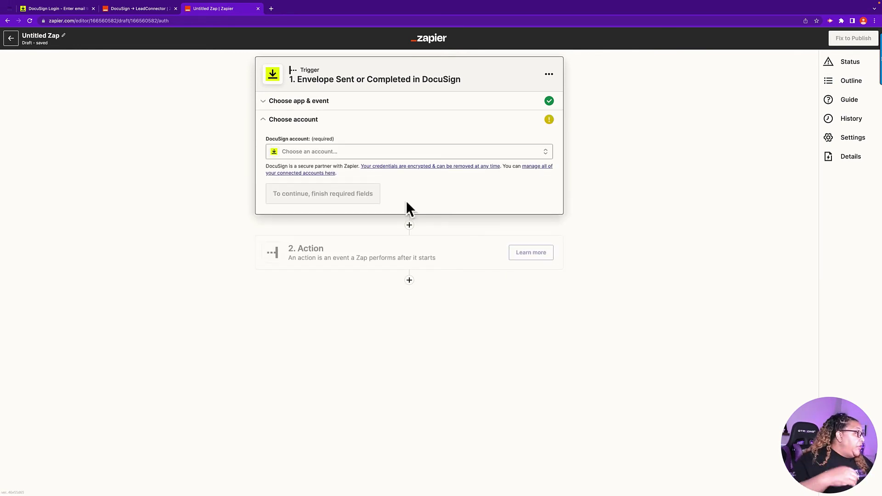
pyautogui.click(356, 155)
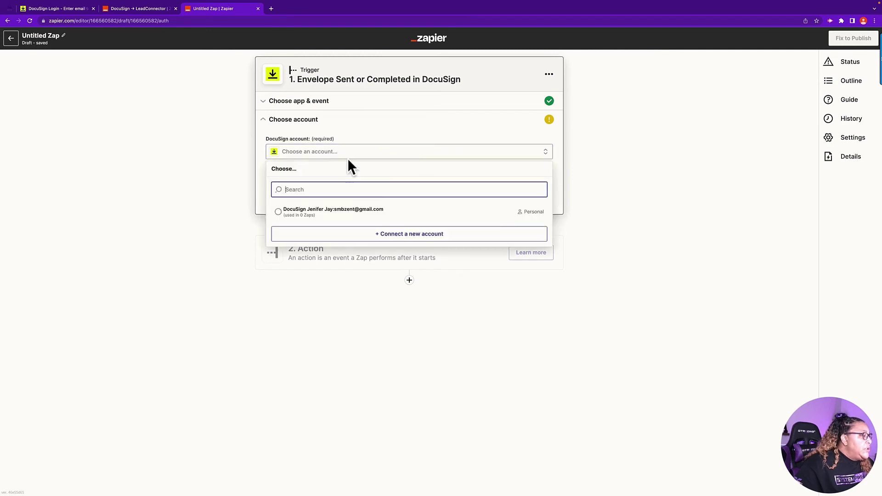
pyautogui.click(280, 211)
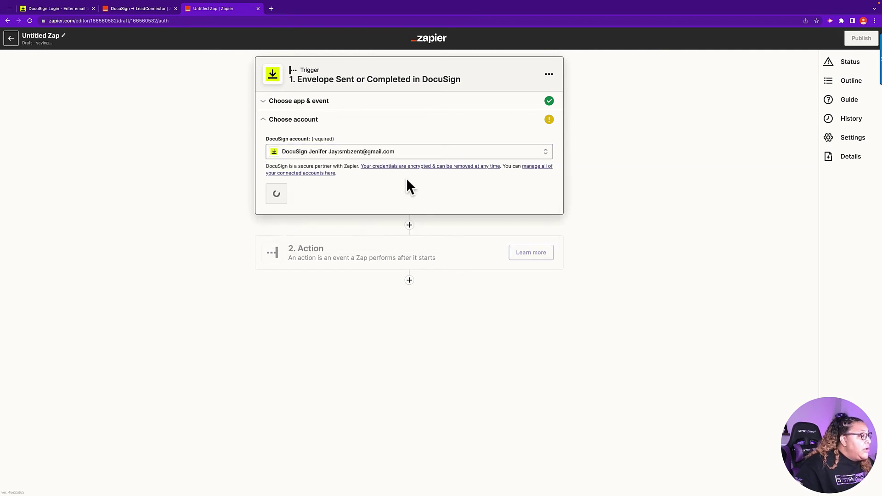
pyautogui.click(296, 195)
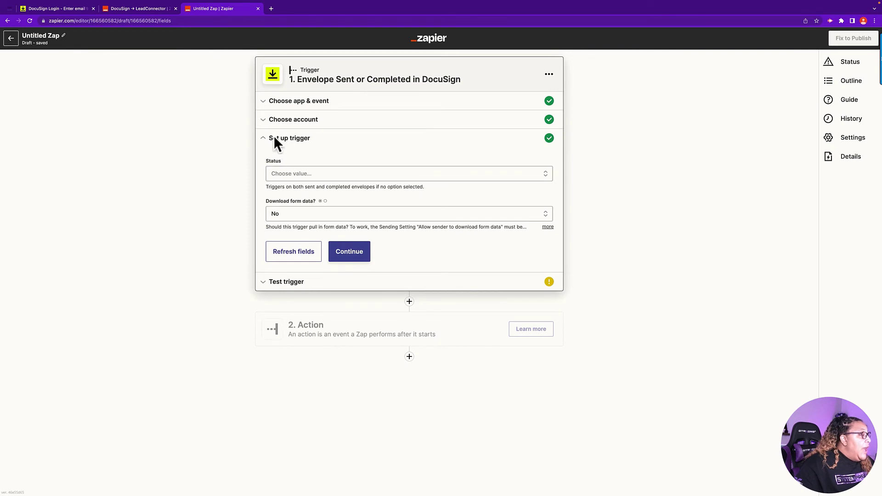
# Step: Set the trigger Status to Completed and Download form data to Yes
pyautogui.click(332, 175)
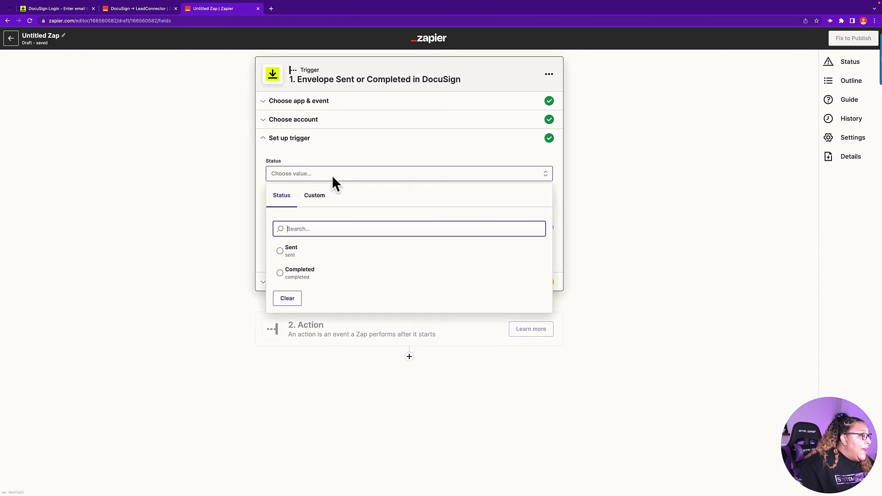
pyautogui.click(281, 271)
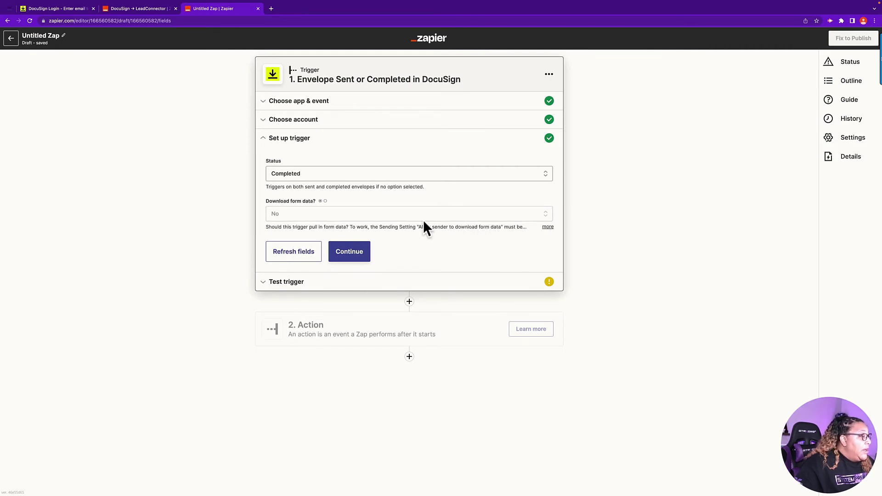
pyautogui.click(387, 216)
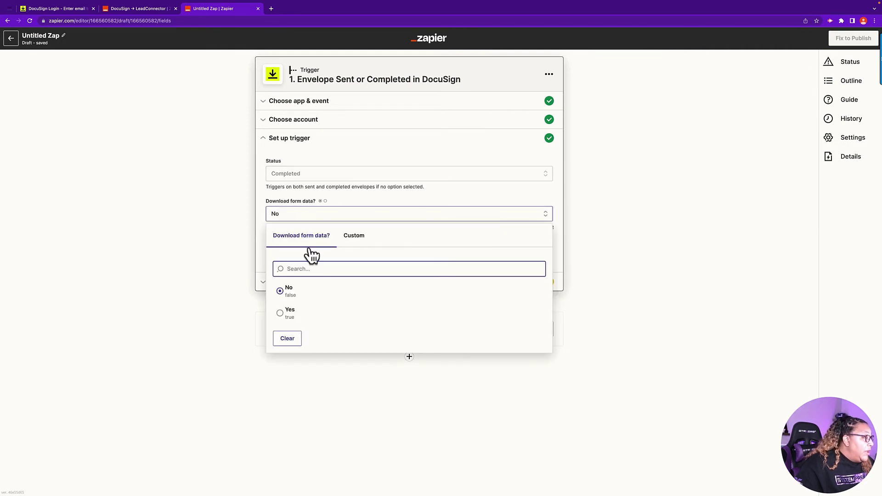
pyautogui.click(289, 312)
pyautogui.click(354, 258)
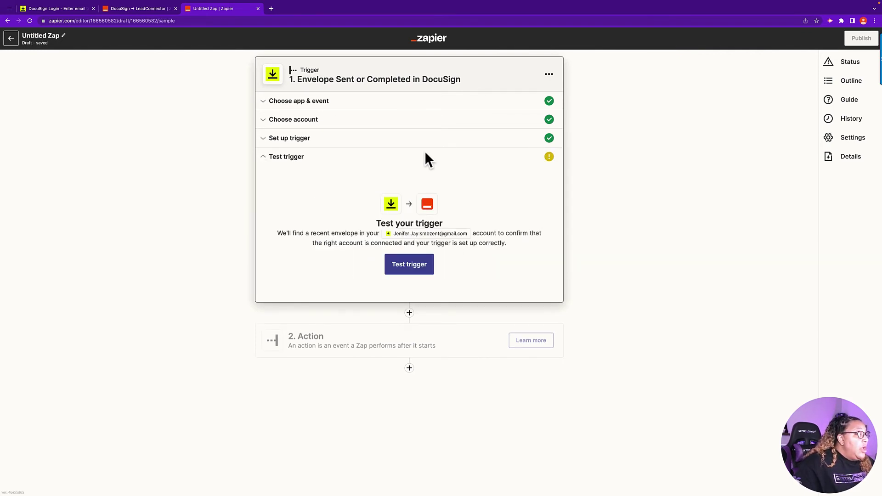
# Step: Test the DocuSign trigger and review the returned Envelope A fields
pyautogui.click(422, 266)
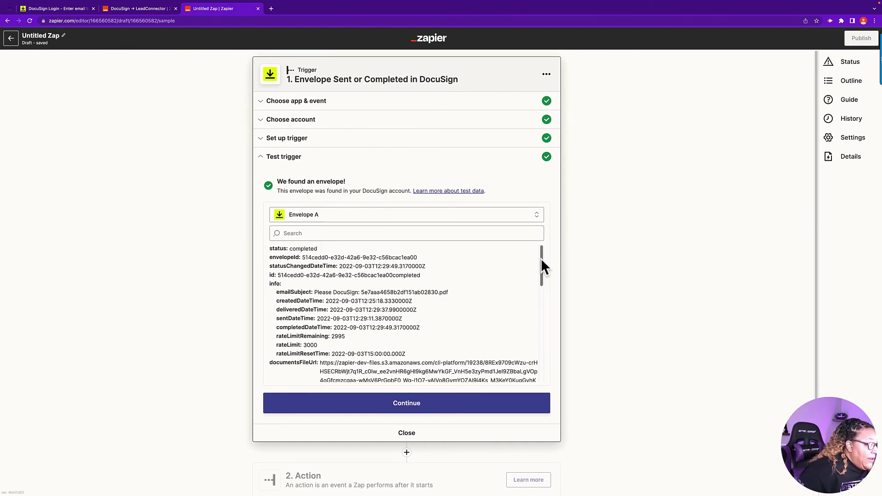
pyautogui.moveTo(542, 266); pyautogui.dragTo(544, 325)
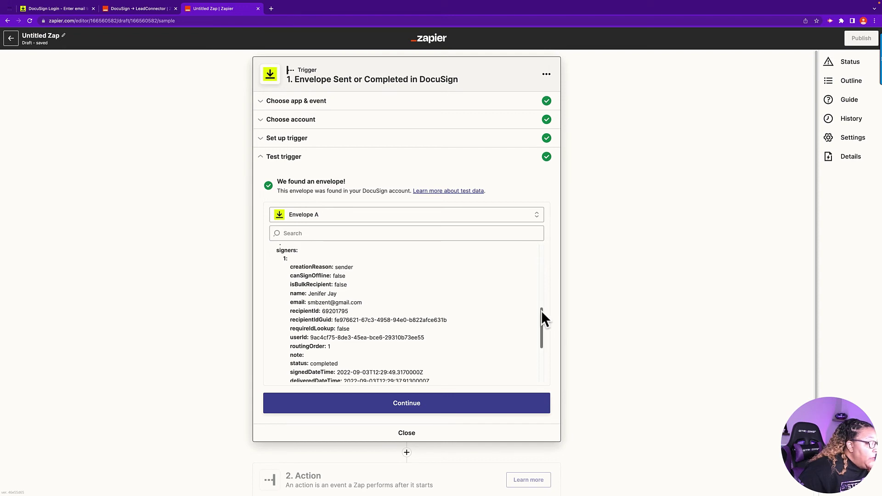
pyautogui.moveTo(542, 315)
pyautogui.mouseDown()
pyautogui.moveTo(549, 363)
pyautogui.moveTo(531, 274)
pyautogui.moveTo(535, 315)
pyautogui.mouseUp()
# Step: Add a LeadConnector action step with the Add Lead to Campaign event
pyautogui.click(405, 406)
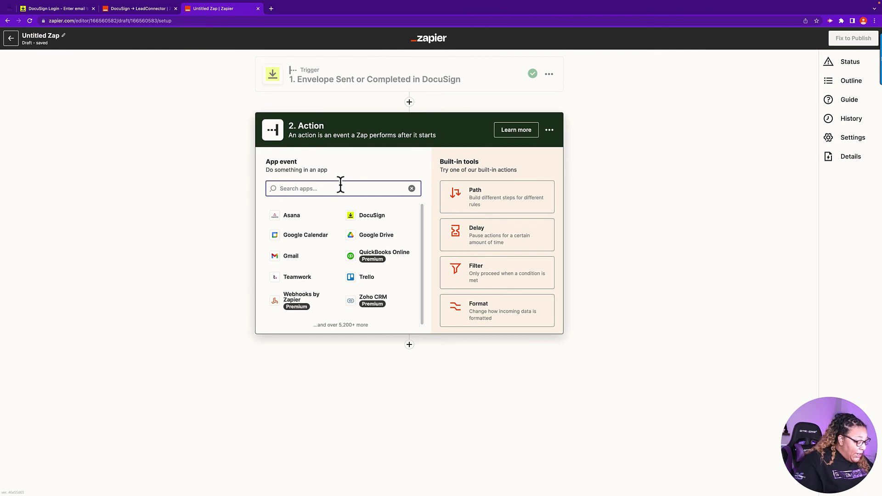
pyautogui.write('lead')
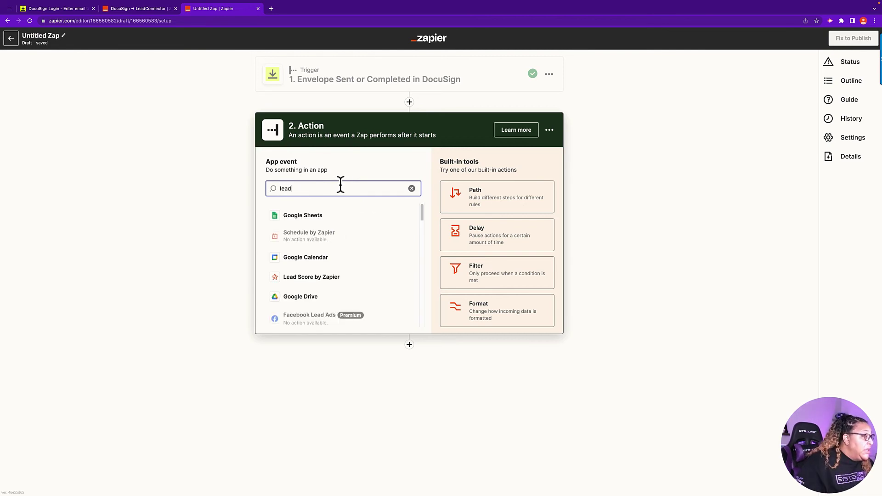
pyautogui.click(307, 259)
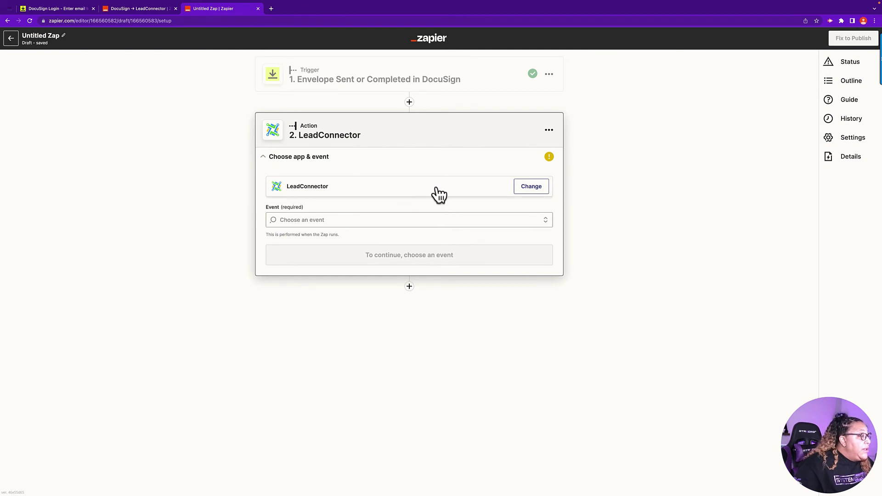
pyautogui.click(534, 189)
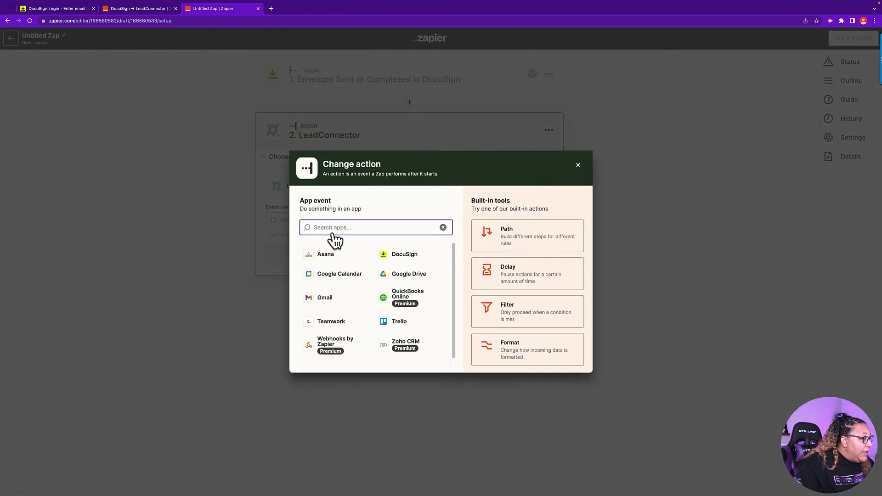
pyautogui.click(412, 120)
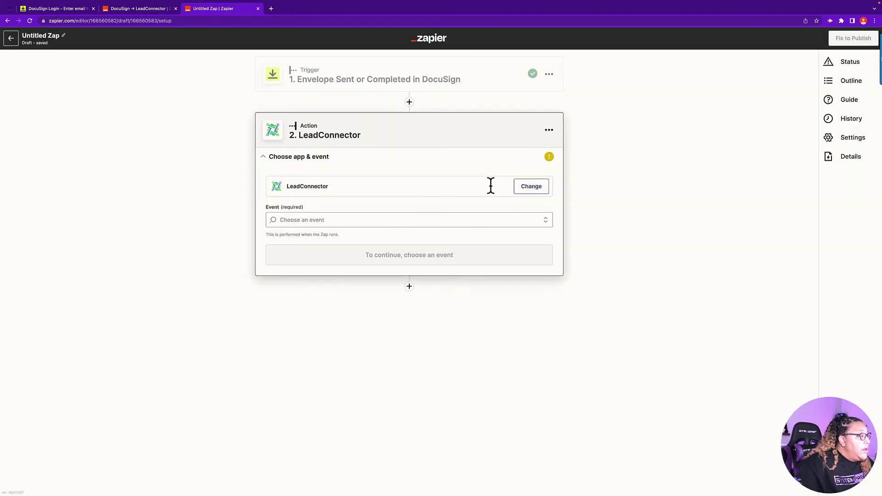
pyautogui.click(311, 222)
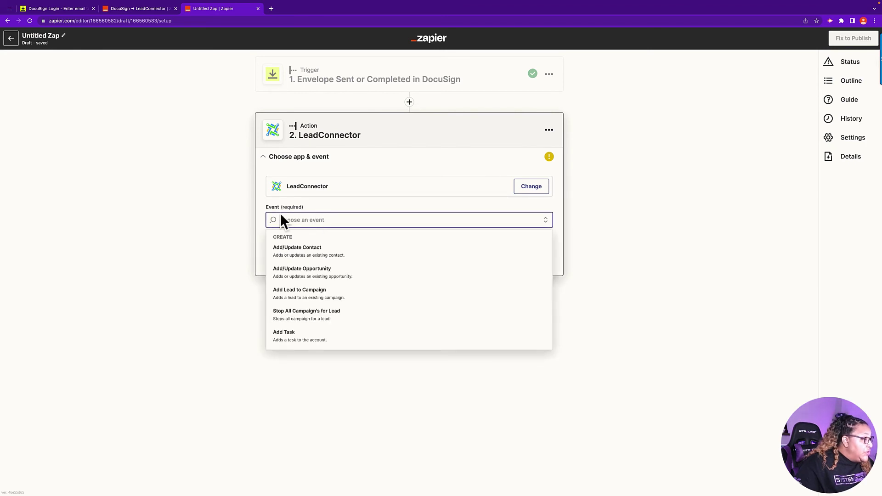
pyautogui.click(293, 298)
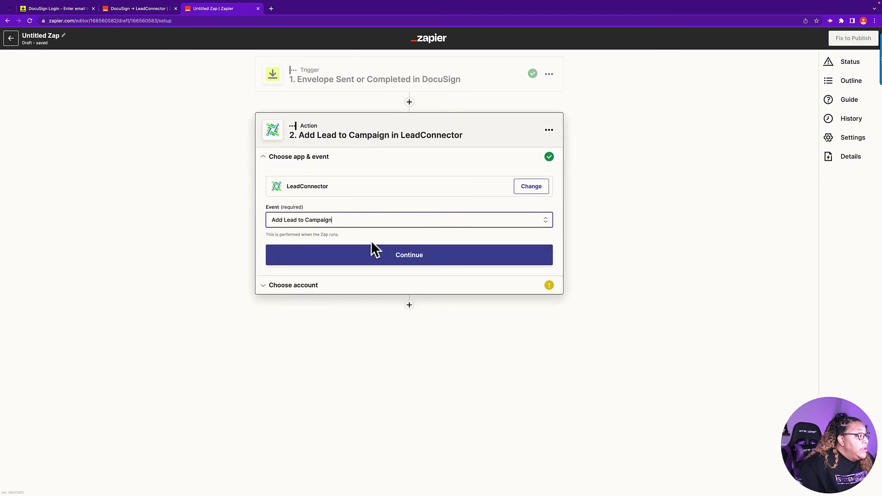
pyautogui.click(402, 255)
# Step: Connect the LeadConnector #2 account to the action and continue to field setup
pyautogui.click(291, 208)
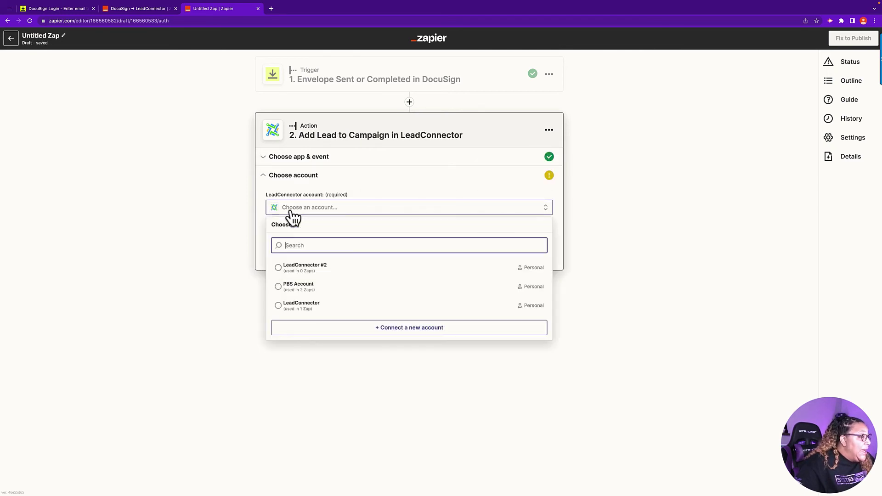
pyautogui.rightClick(315, 263)
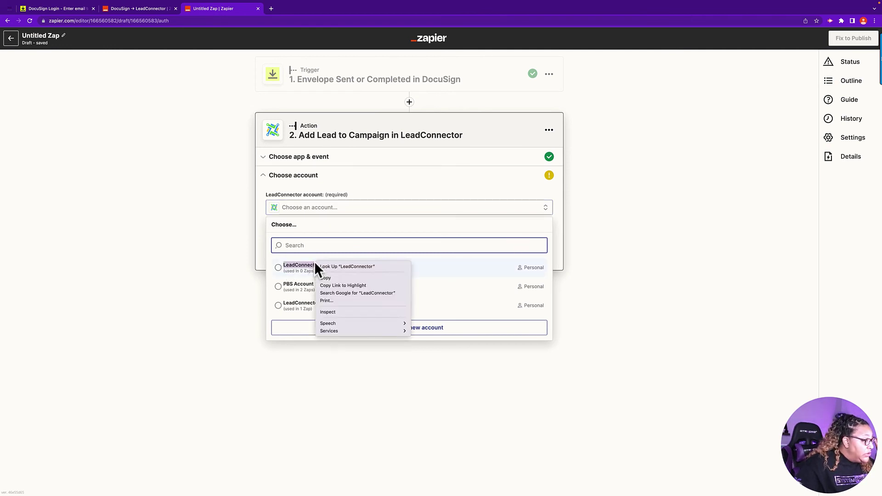
pyautogui.press('Escape')
pyautogui.click(311, 266)
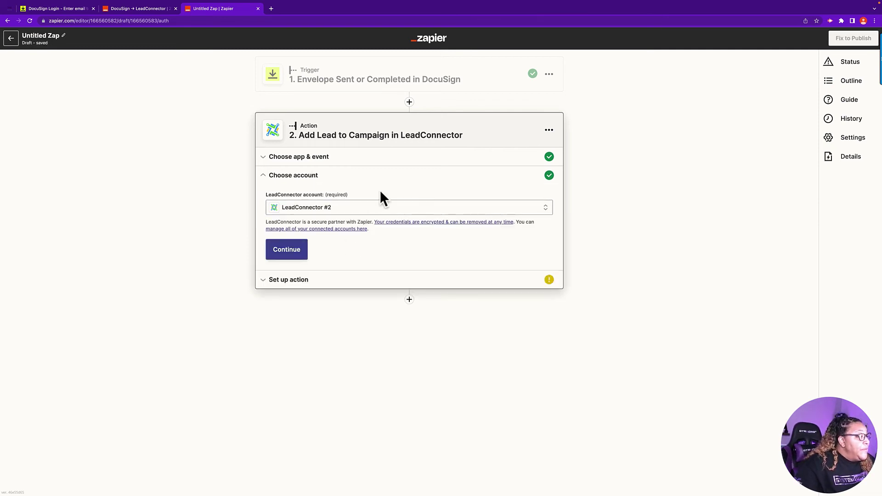
pyautogui.click(291, 253)
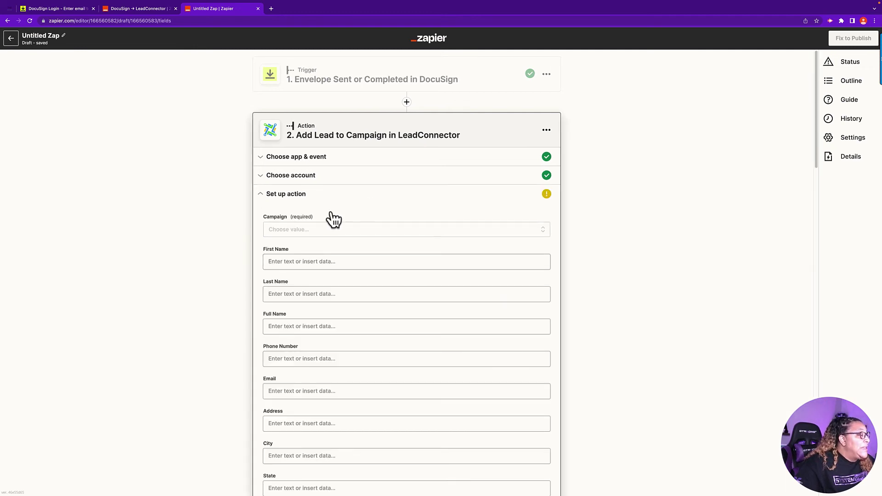
# Step: Choose the PBS Customer Contract Signed Internal Workflow campaign
pyautogui.click(304, 231)
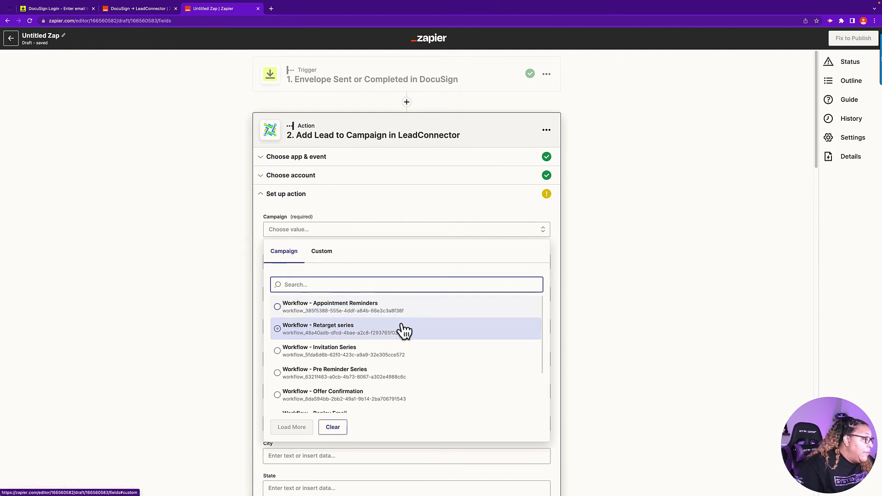
pyautogui.scroll(-2, 404, 331)
pyautogui.scroll(-1, 409, 340)
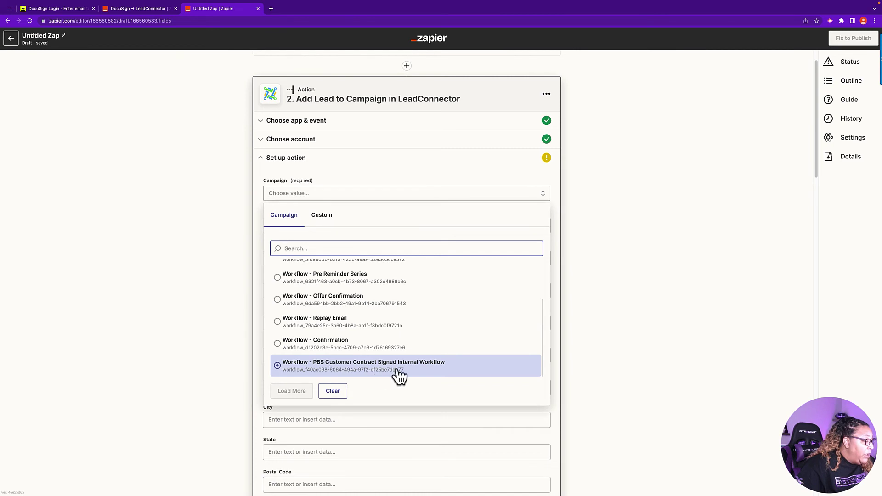
pyautogui.click(304, 368)
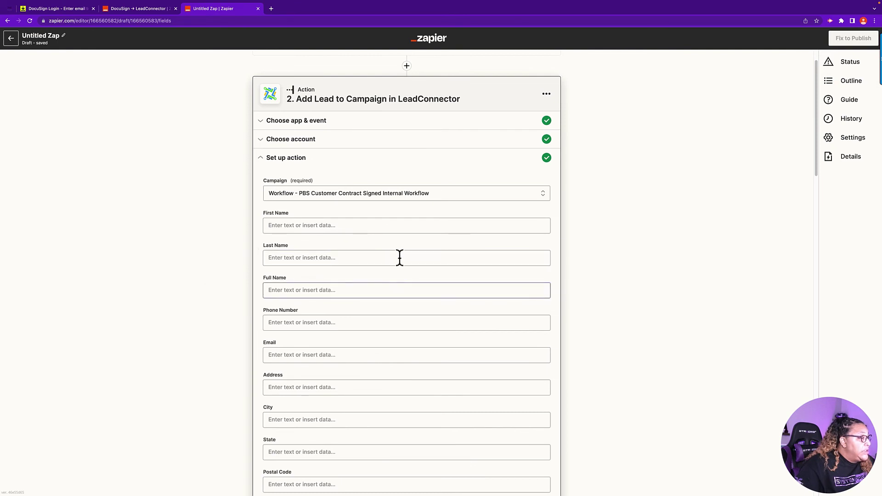
# Step: Map the DocuSign Recipients Signers Name into the Full Name field
pyautogui.click(285, 290)
pyautogui.scroll(-1, 326, 286)
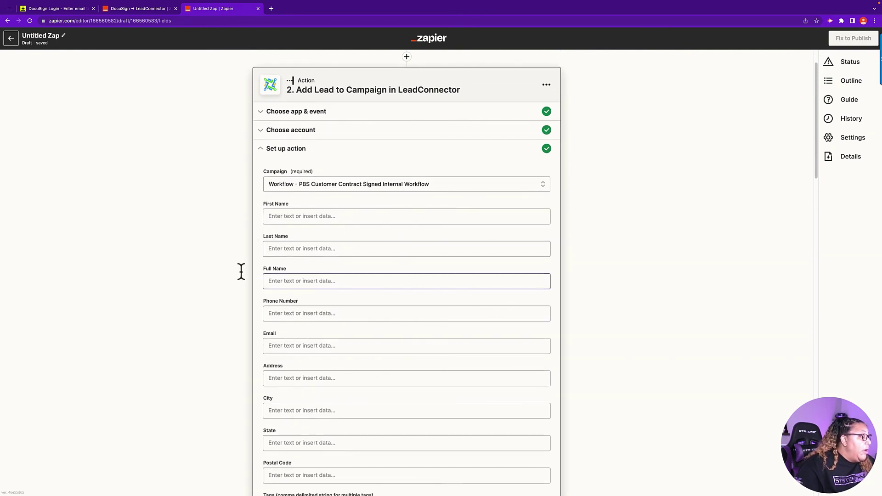
pyautogui.click(288, 281)
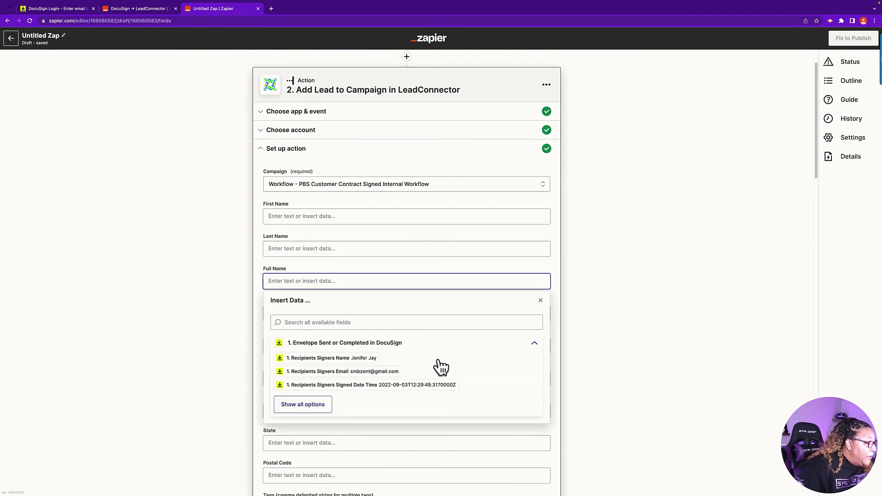
pyautogui.click(335, 358)
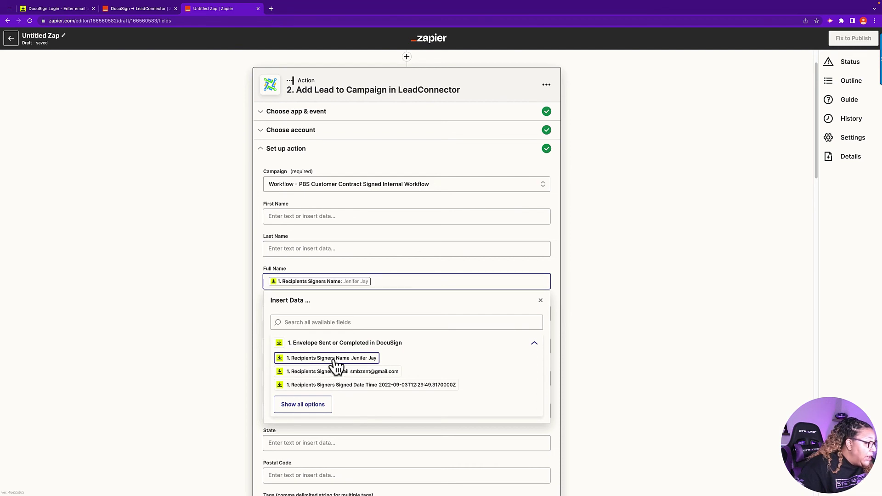
pyautogui.click(340, 275)
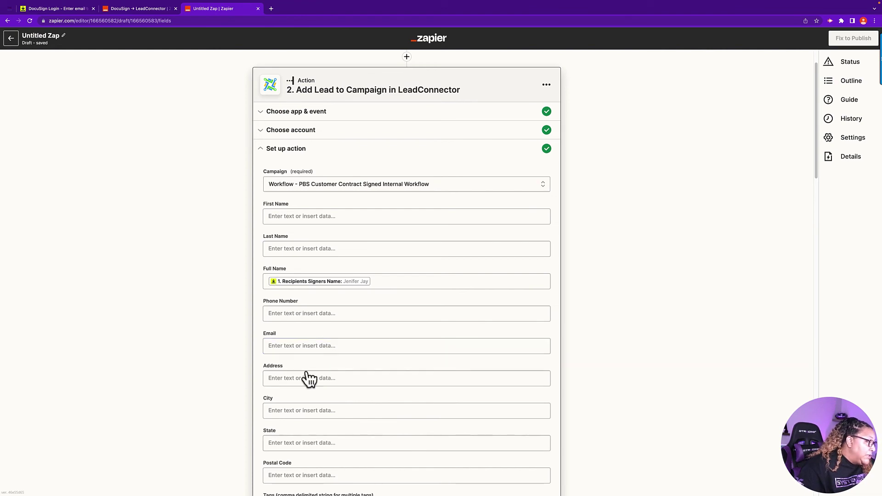
# Step: Map the DocuSign Recipients Signers Email into the Email field
pyautogui.click(281, 347)
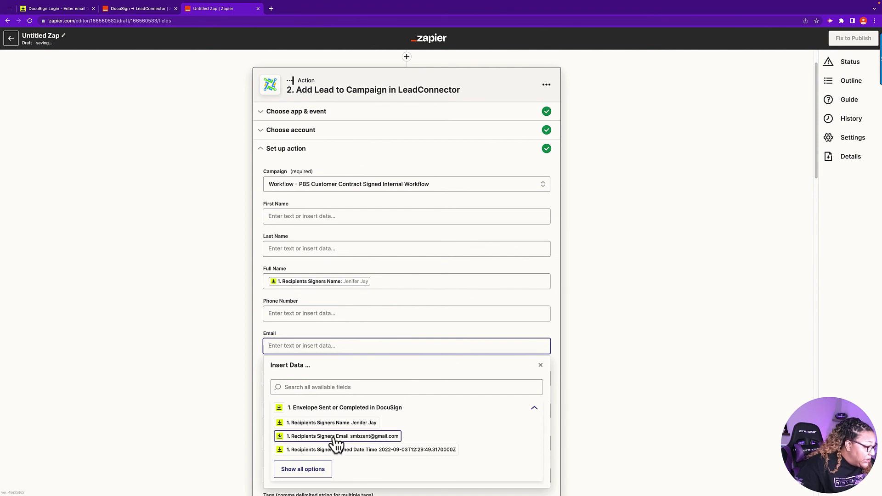
pyautogui.click(306, 473)
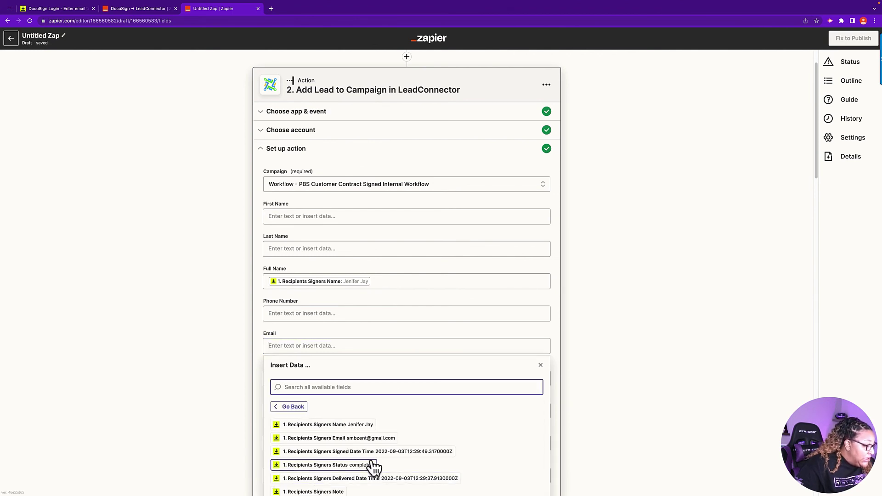
pyautogui.scroll(-3, 394, 450)
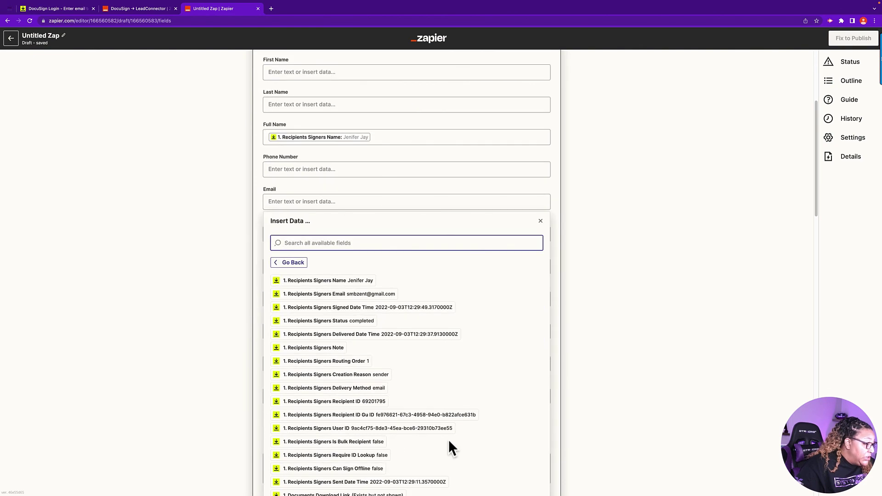
pyautogui.scroll(-7, 449, 441)
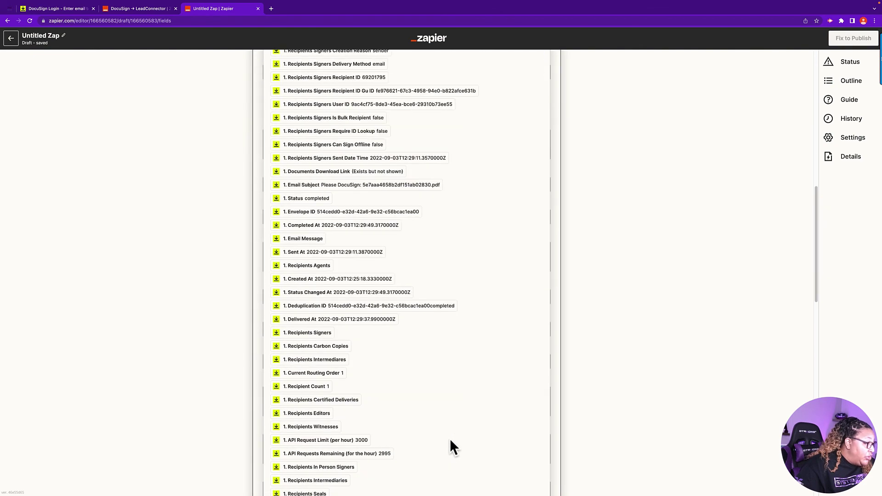
pyautogui.scroll(11, 449, 441)
pyautogui.scroll(-3, 450, 432)
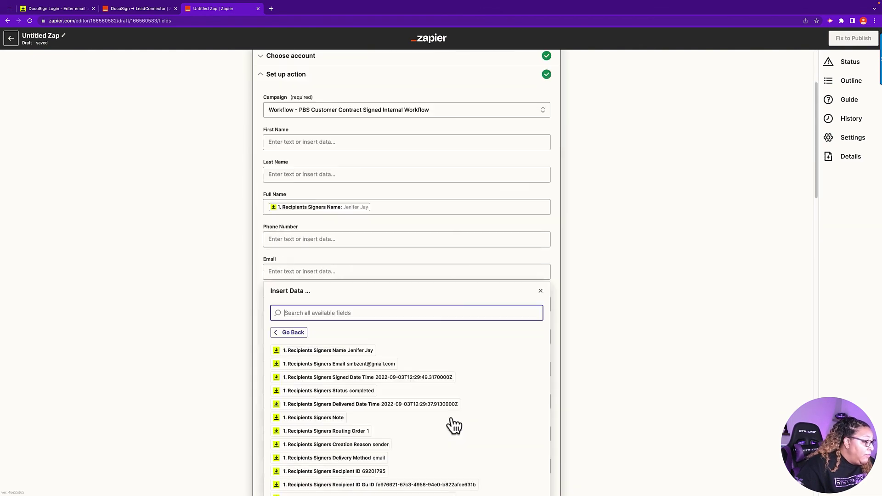
pyautogui.click(346, 366)
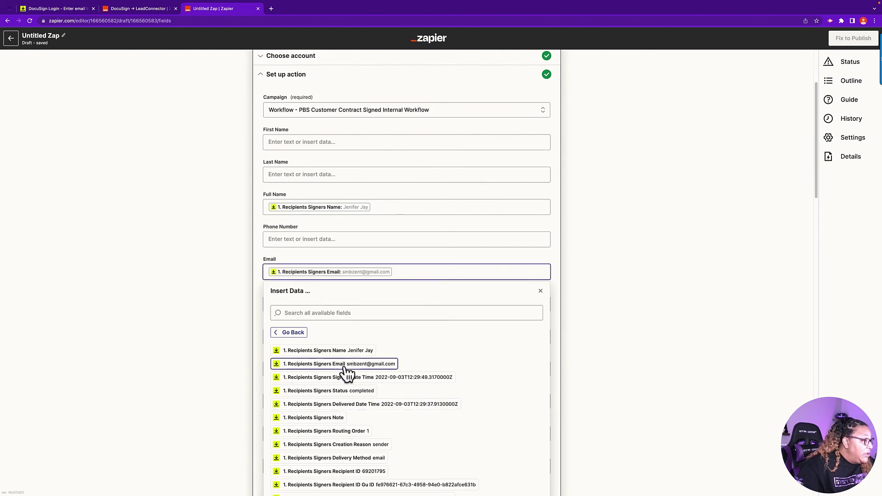
pyautogui.click(356, 269)
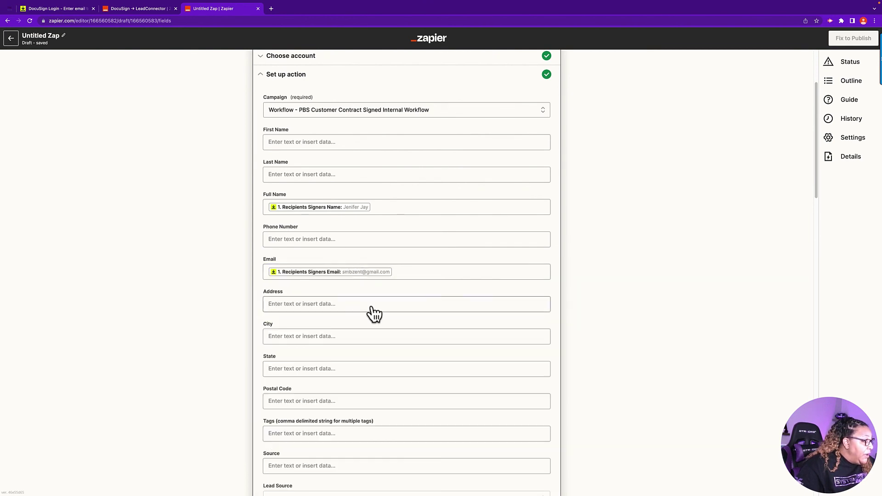
# Step: Finish the action setup to reach the Test action preview
pyautogui.scroll(-3, 374, 310)
pyautogui.scroll(-4, 387, 316)
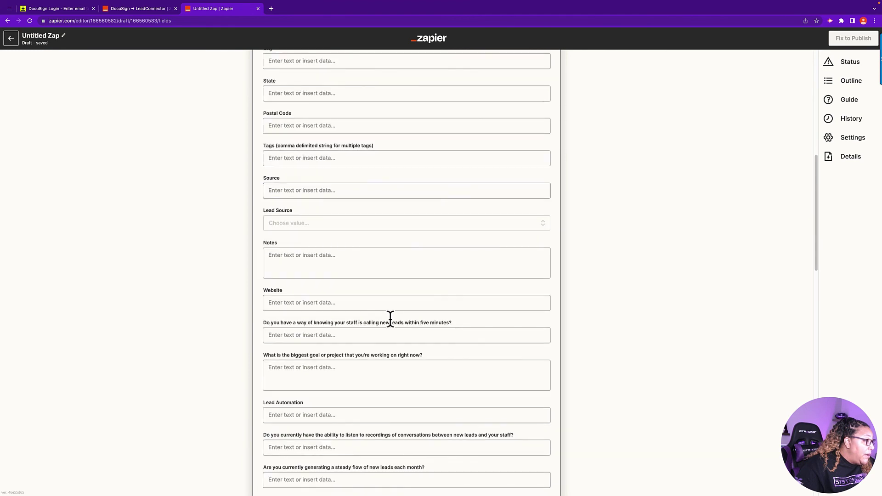
pyautogui.scroll(-1, 390, 319)
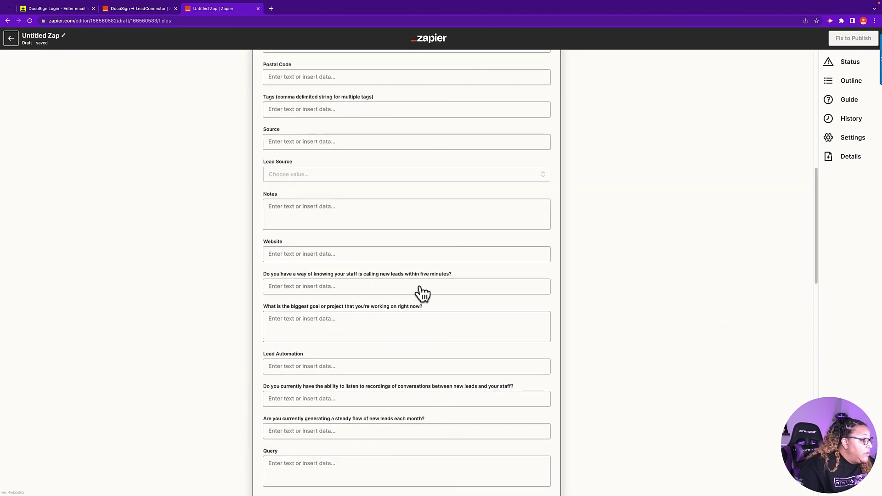
pyautogui.scroll(-4, 432, 344)
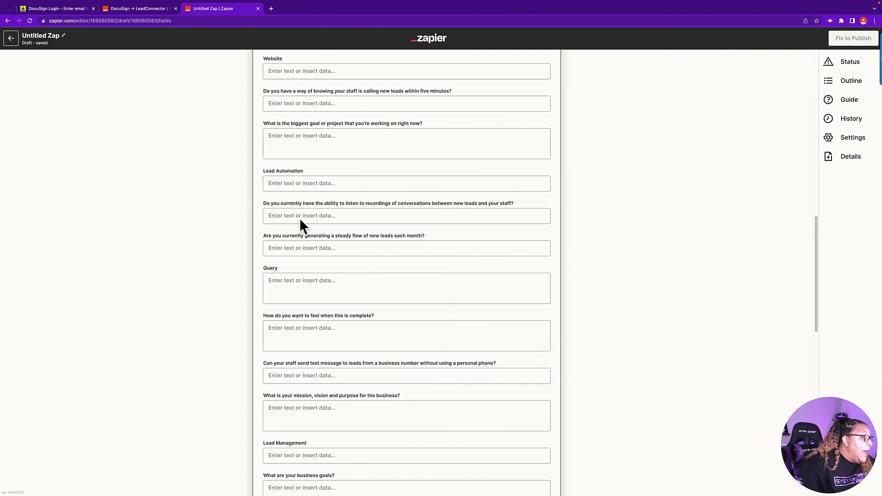
pyautogui.scroll(-8, 393, 359)
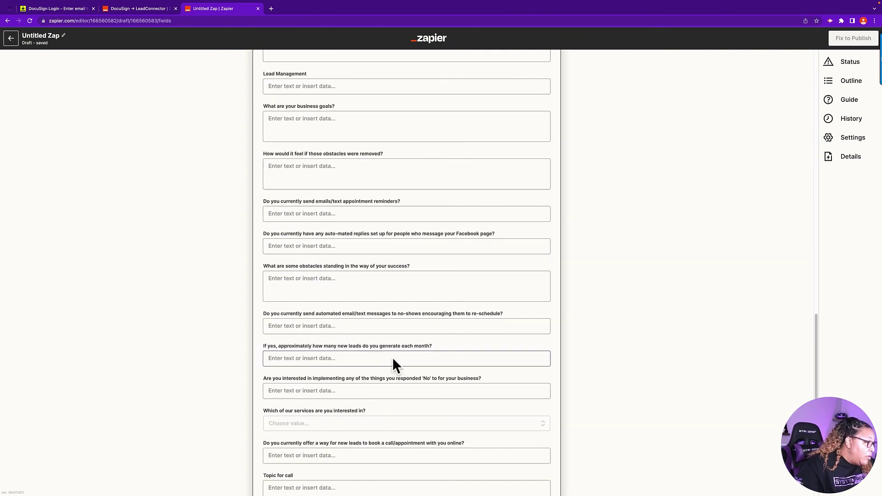
pyautogui.scroll(-5, 392, 358)
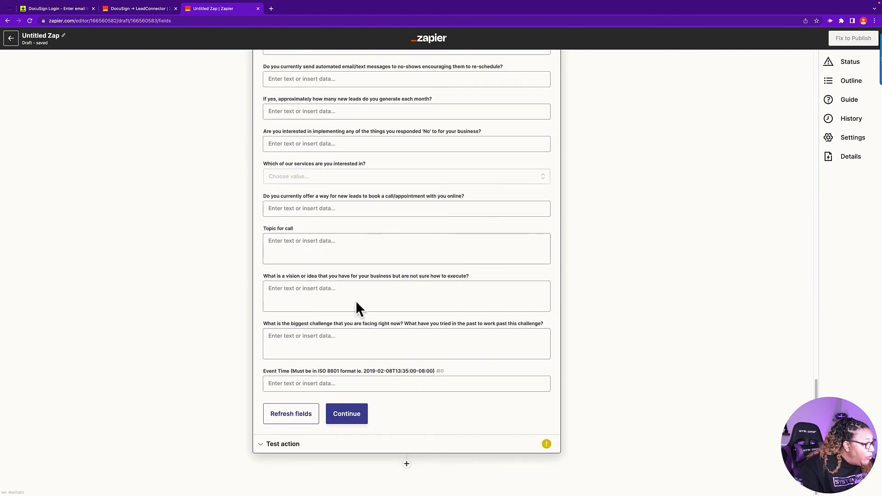
pyautogui.click(345, 422)
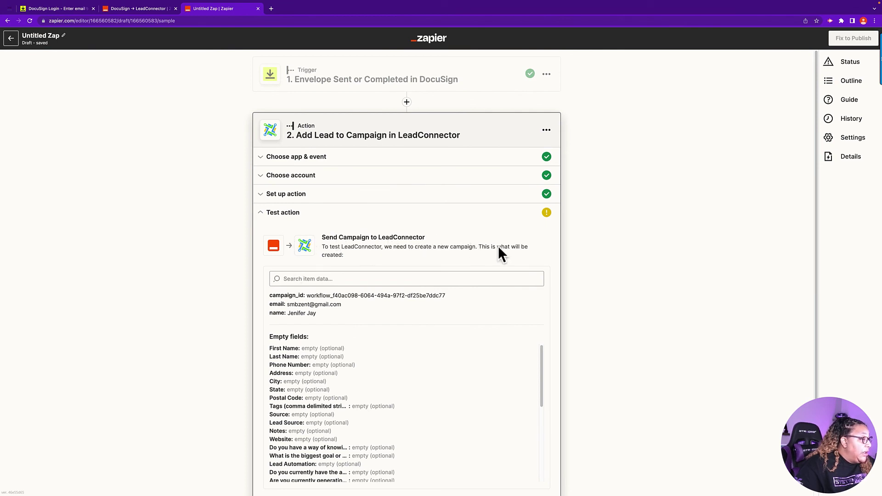
# Step: Test the LeadConnector action for a msg: success result, then switch to GoHighLevel
pyautogui.scroll(-8, 407, 348)
pyautogui.scroll(-2, 438, 310)
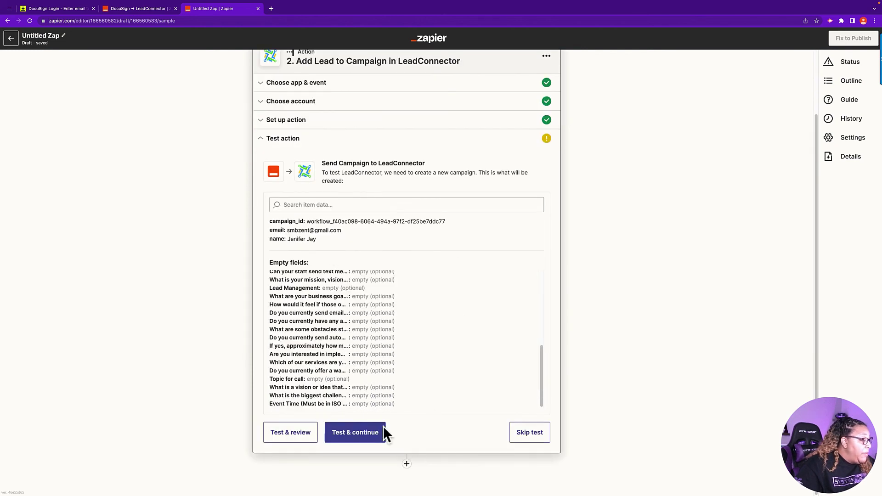
pyautogui.click(285, 433)
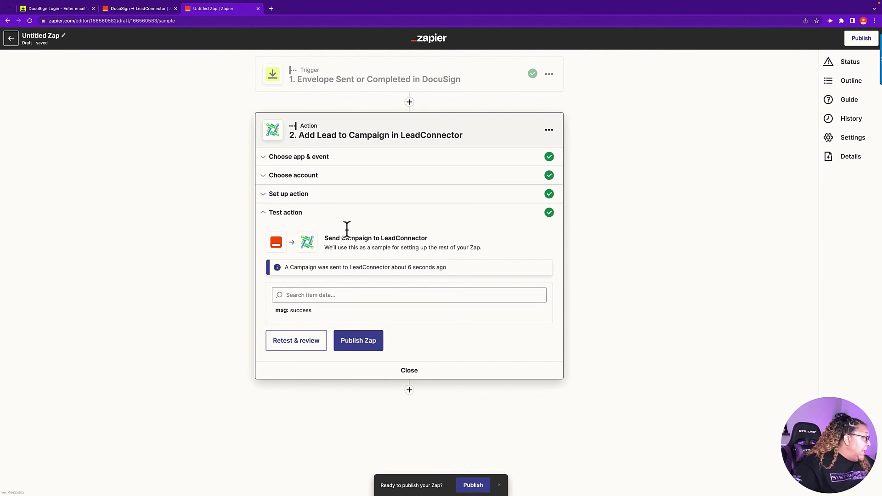
pyautogui.click(9, 8)
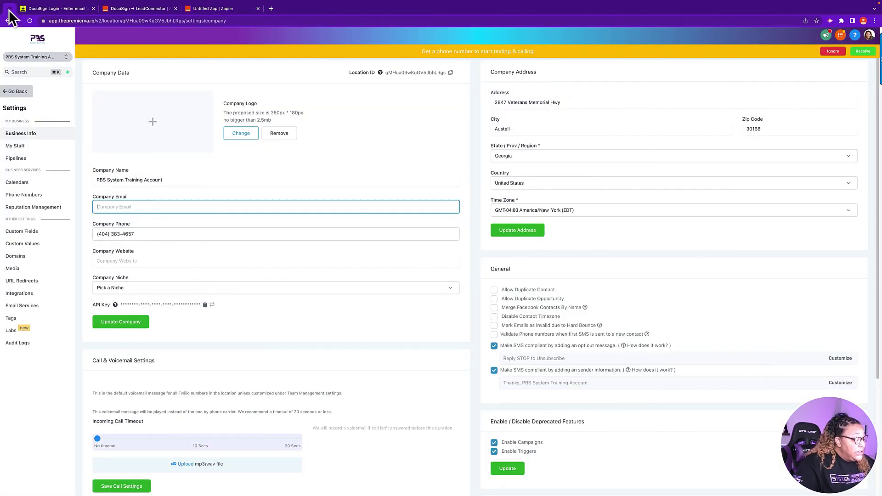
# Step: Open the PBS Customer Contract Signed Internal Workflow via Automation's Customer Onboarding Workflows folder
pyautogui.click(20, 91)
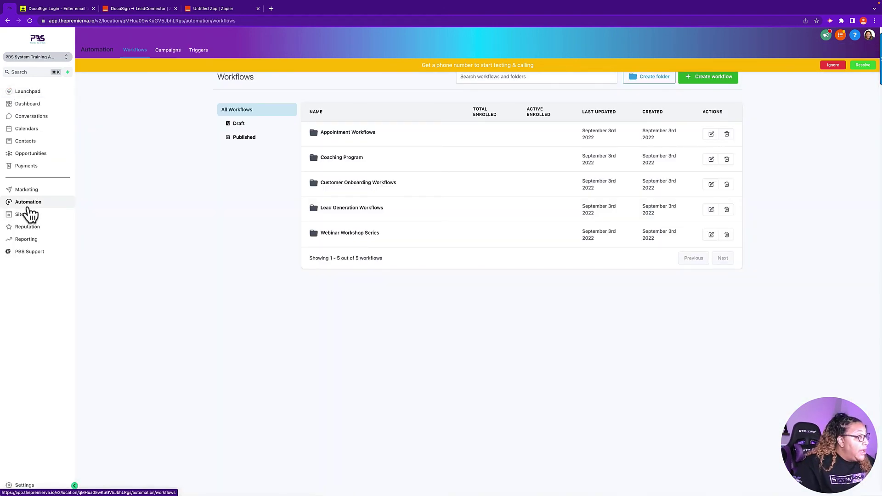
pyautogui.click(365, 182)
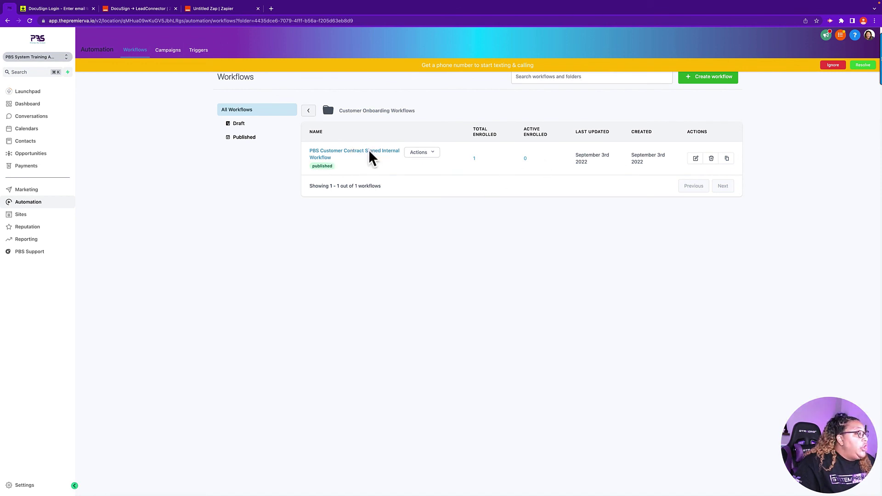
pyautogui.click(369, 152)
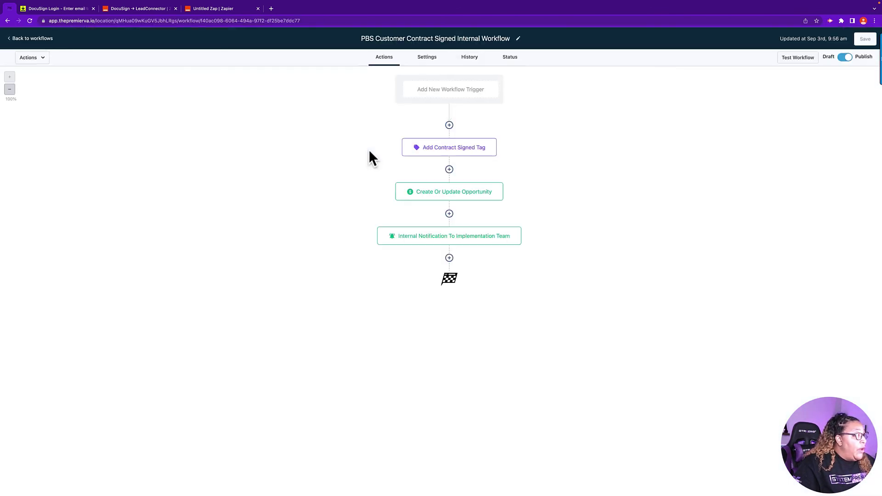
# Step: Check the workflow's History action logs, then go back to the workflows list
pyautogui.click(473, 60)
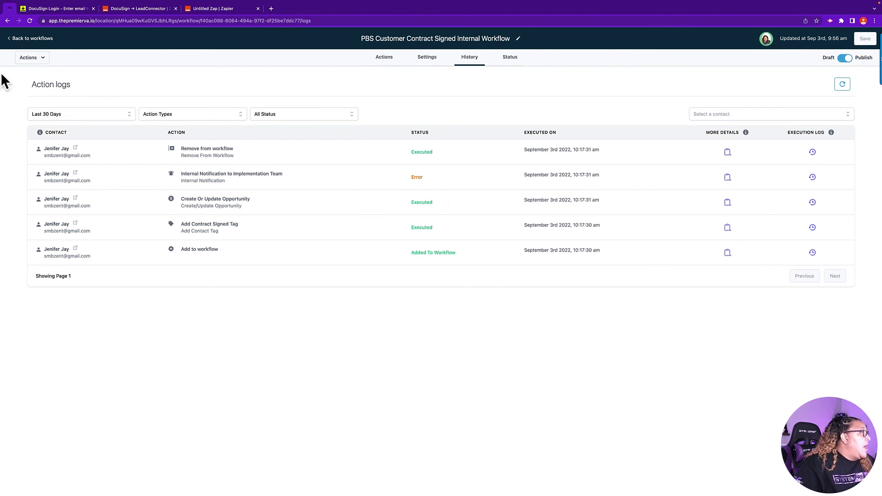
pyautogui.click(27, 38)
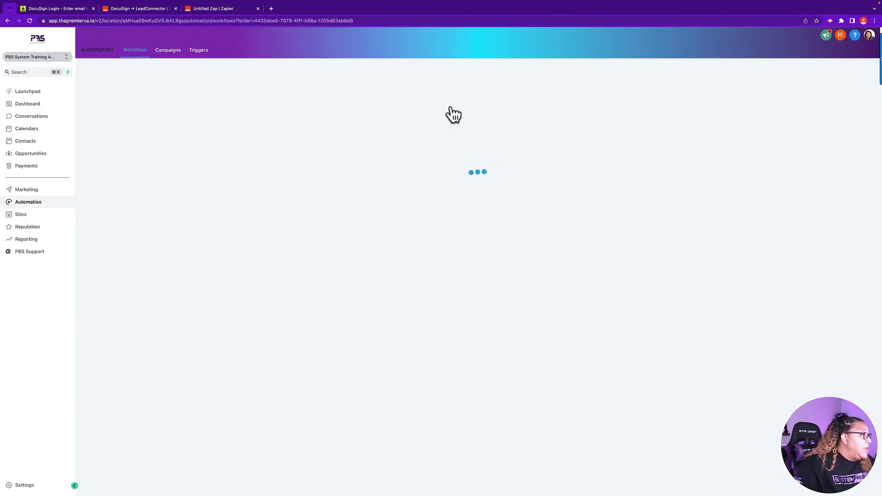
# Step: Open Contacts to see the new signer tagged systemimplementationcontractsigned
pyautogui.click(31, 144)
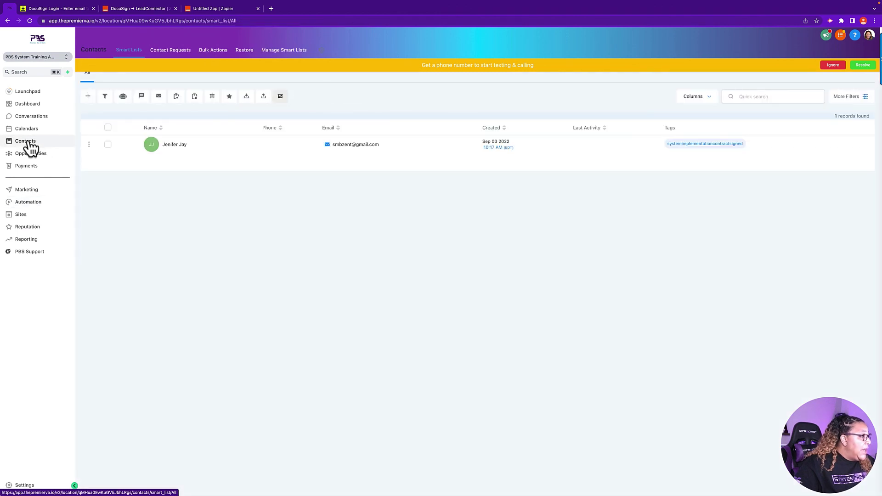